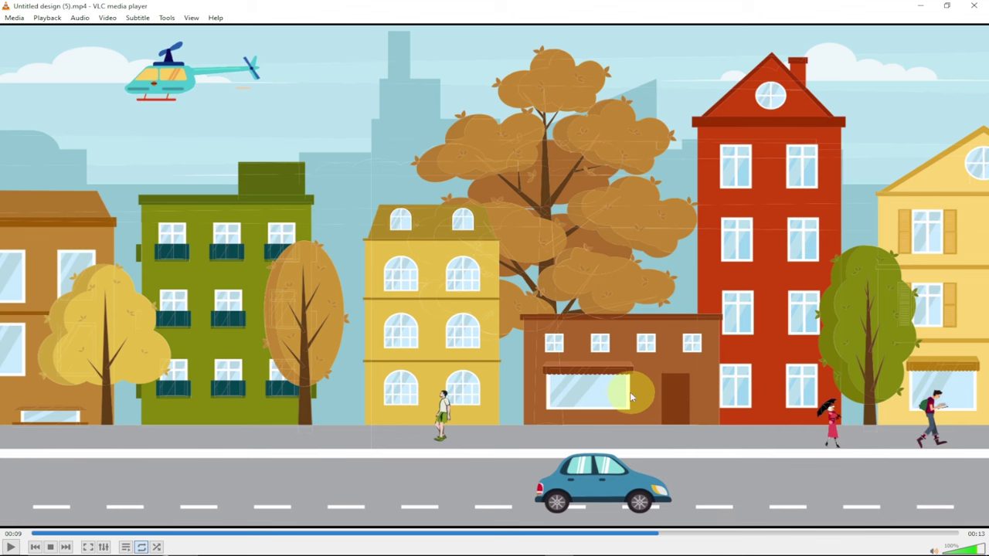
- Switch to Canva in the browser and create a blank 1920 × 1080 px video design
mouse_move(559, 549)
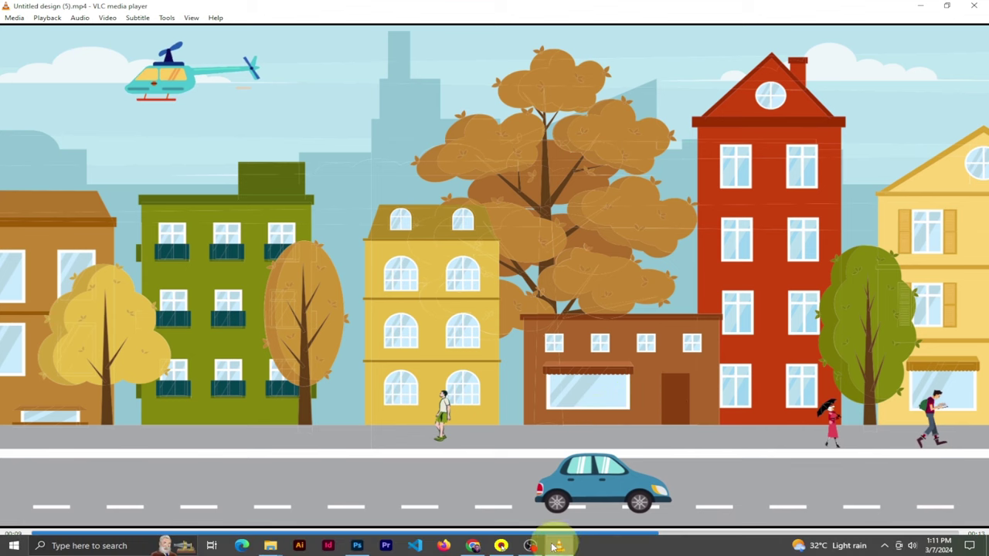
left_click(474, 546)
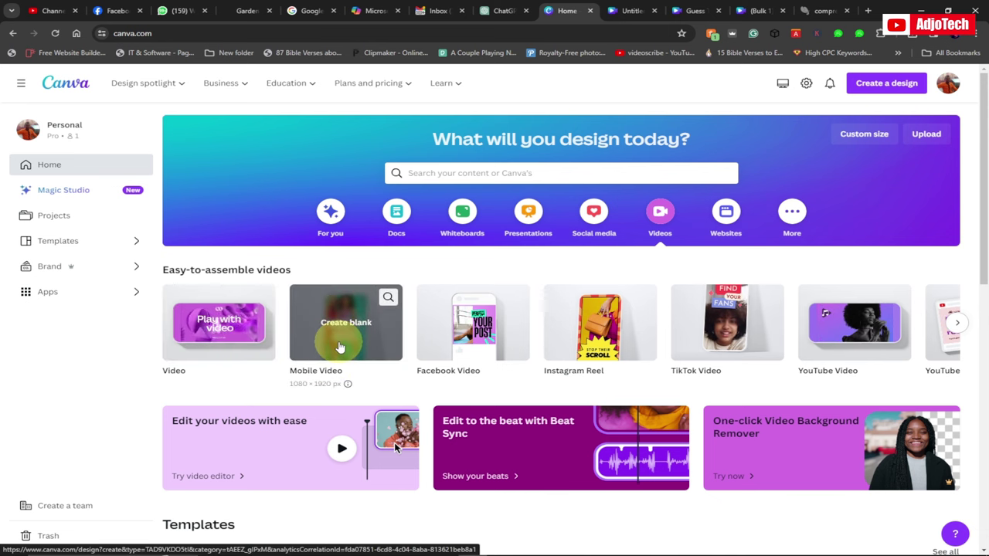
mouse_move(186, 346)
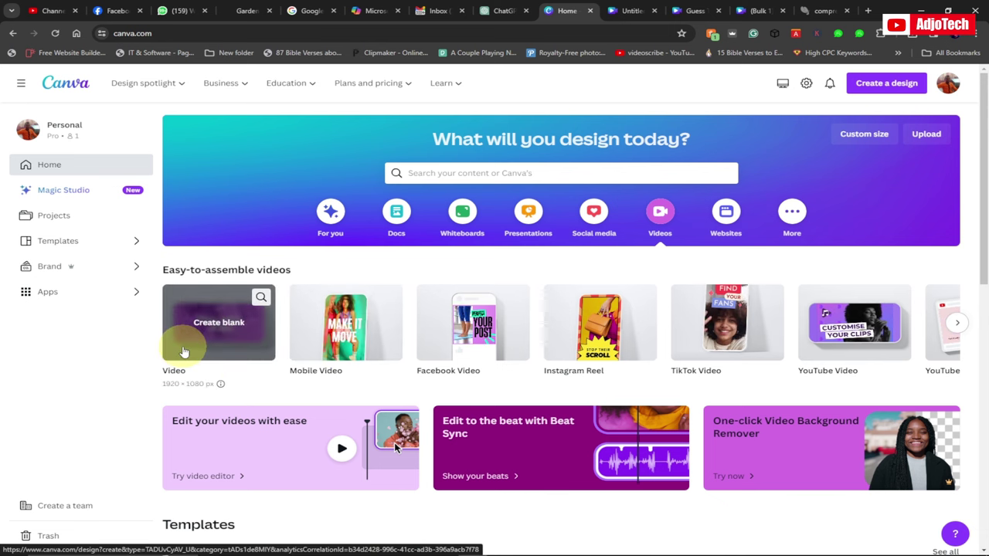
left_click(219, 324)
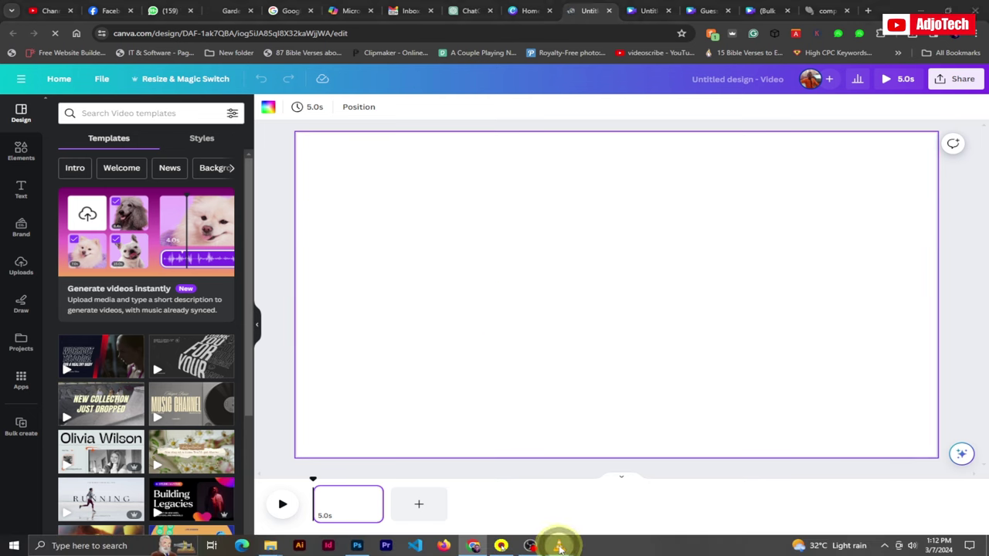
- Switch to VLC media player to view the sample street animation and return to the blank Canva design
left_click(559, 547)
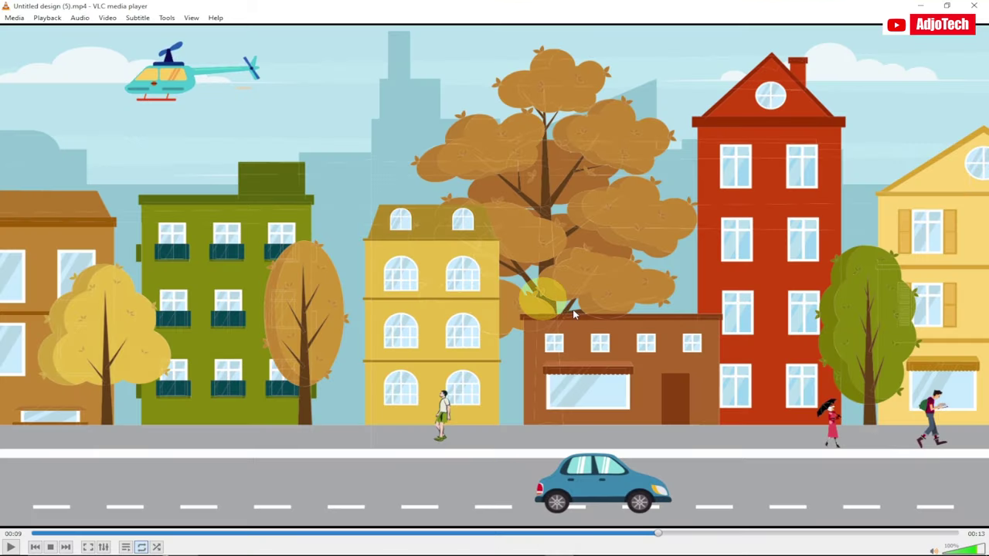
mouse_move(506, 550)
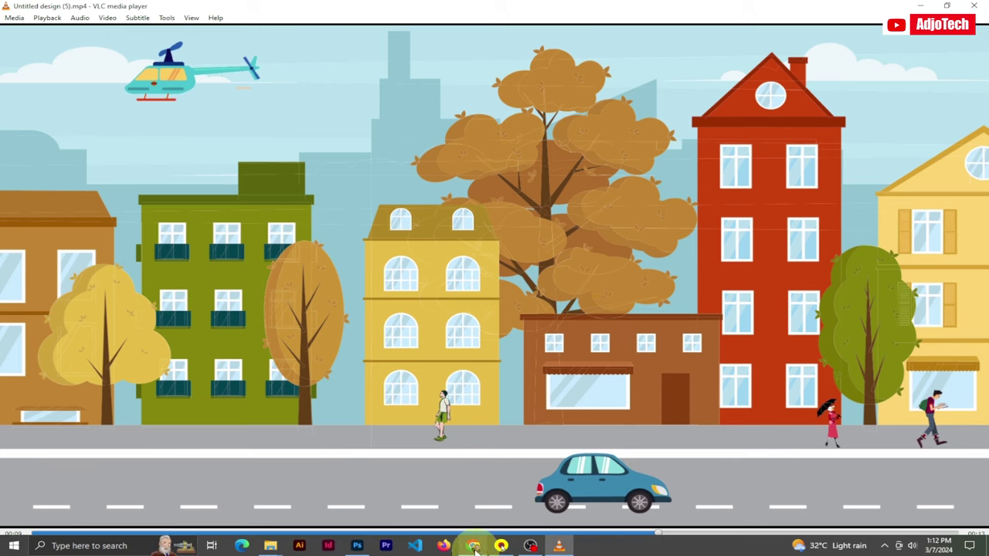
left_click(473, 546)
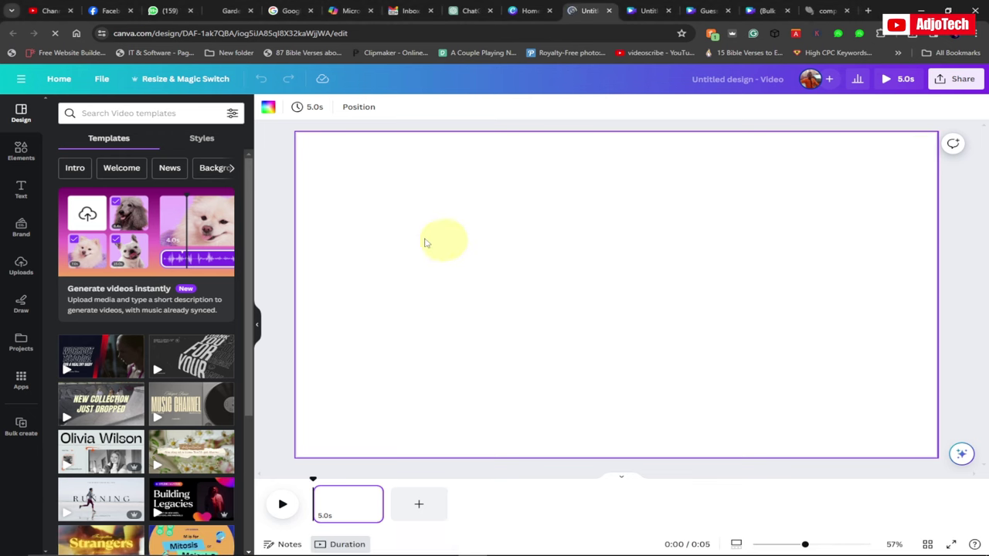
- Search the elements library for "beautiful street" and limit the results to graphics
left_click(21, 152)
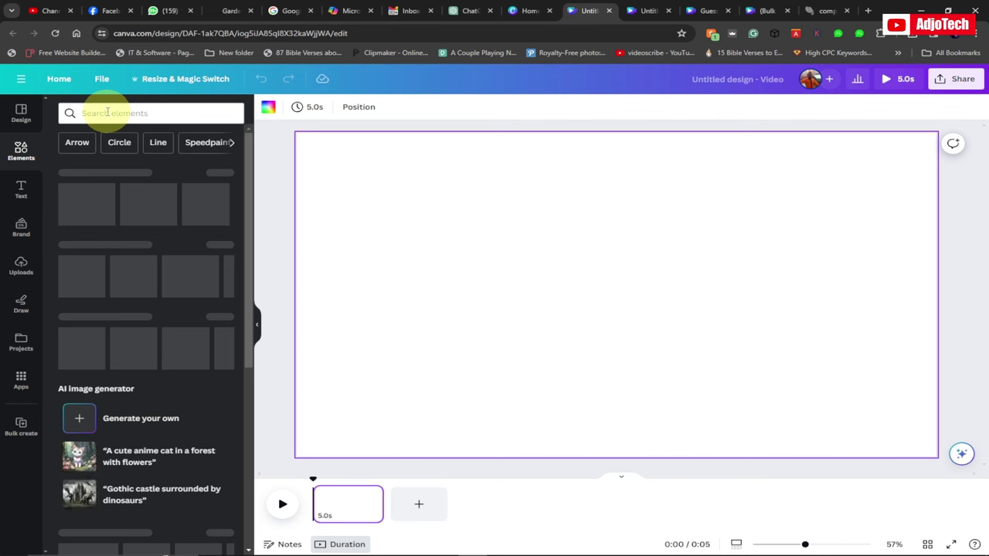
left_click(108, 112)
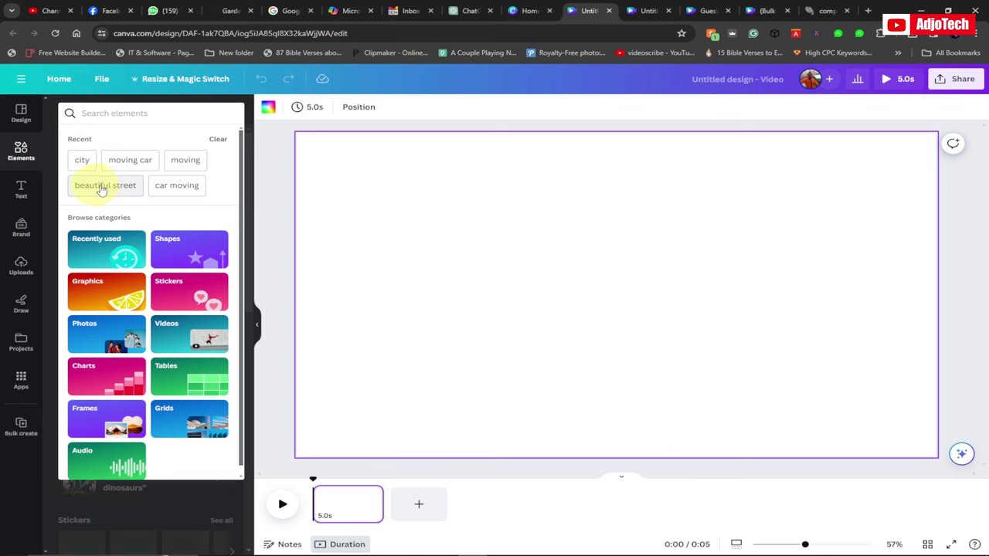
left_click(106, 186)
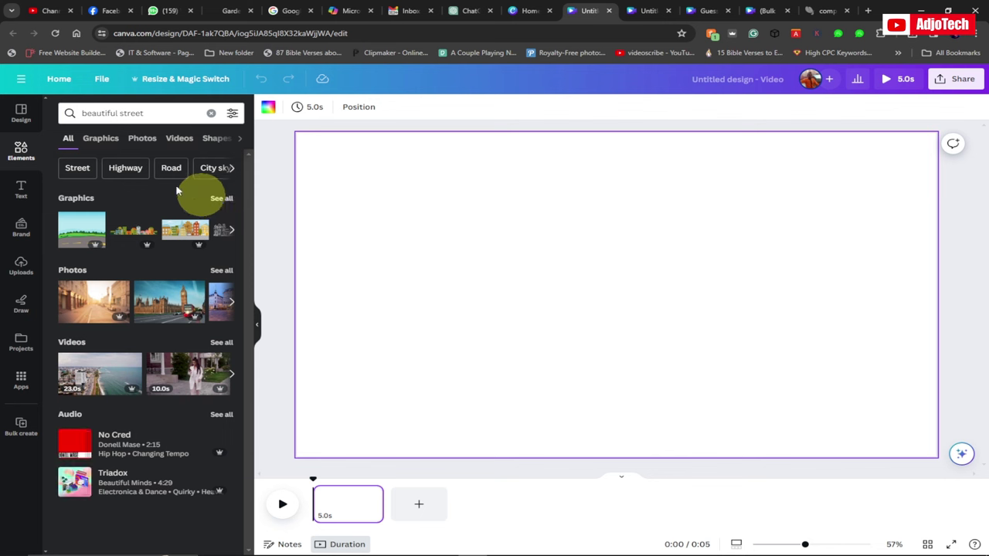
left_click(101, 141)
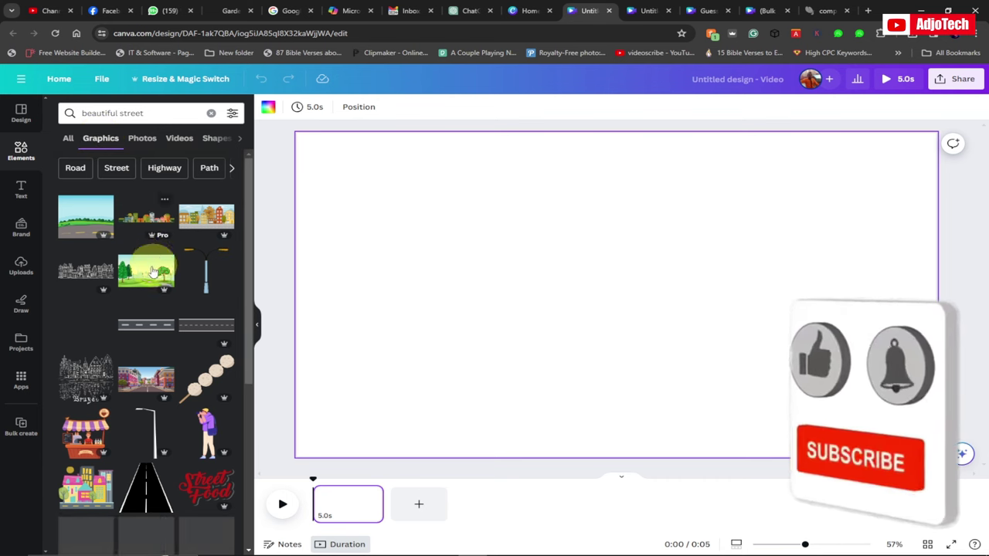
- Try the blue-sky city street graphic with a row of buildings on the page and delete it
scroll(165, 328, "down", 1)
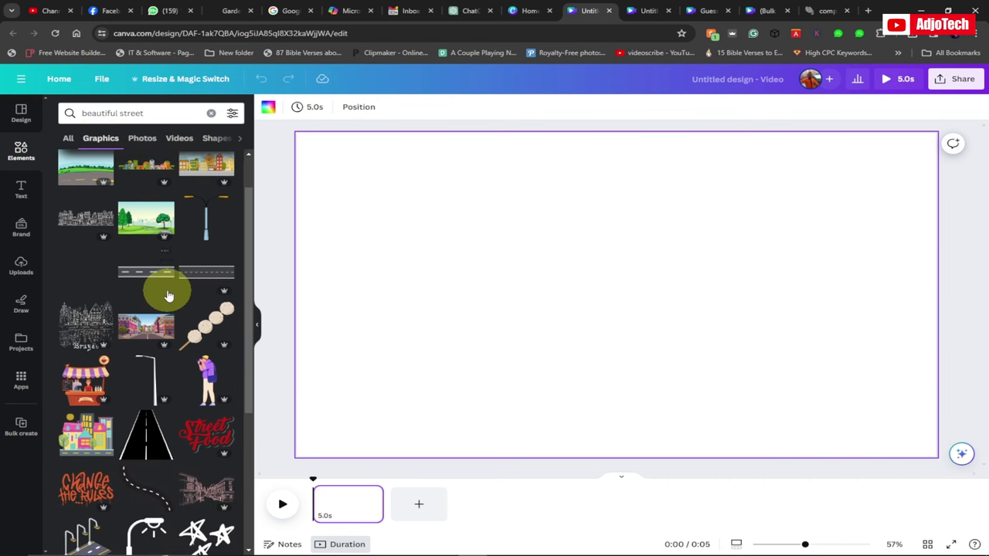
scroll(165, 291, "up", 1)
scroll(177, 282, "down", 5)
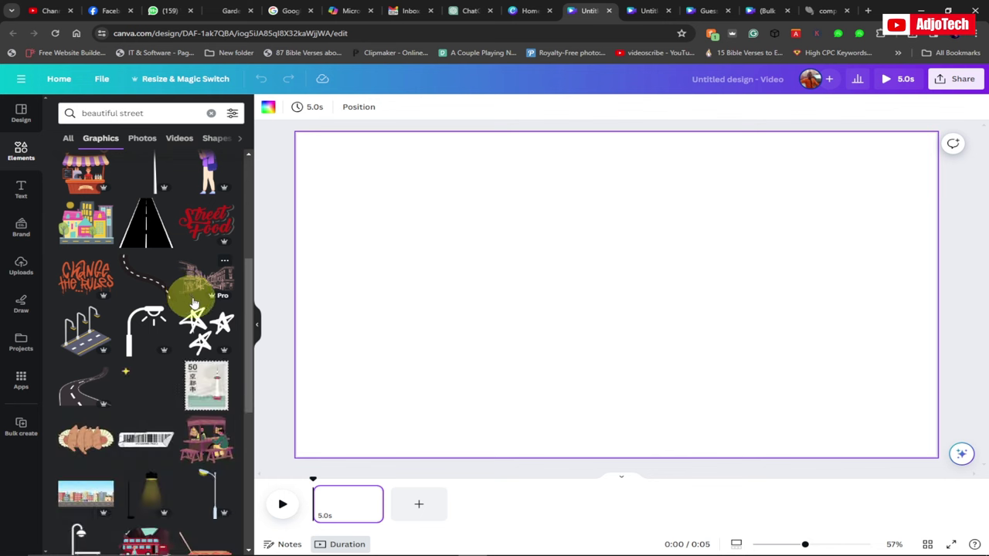
scroll(210, 348, "down", 2)
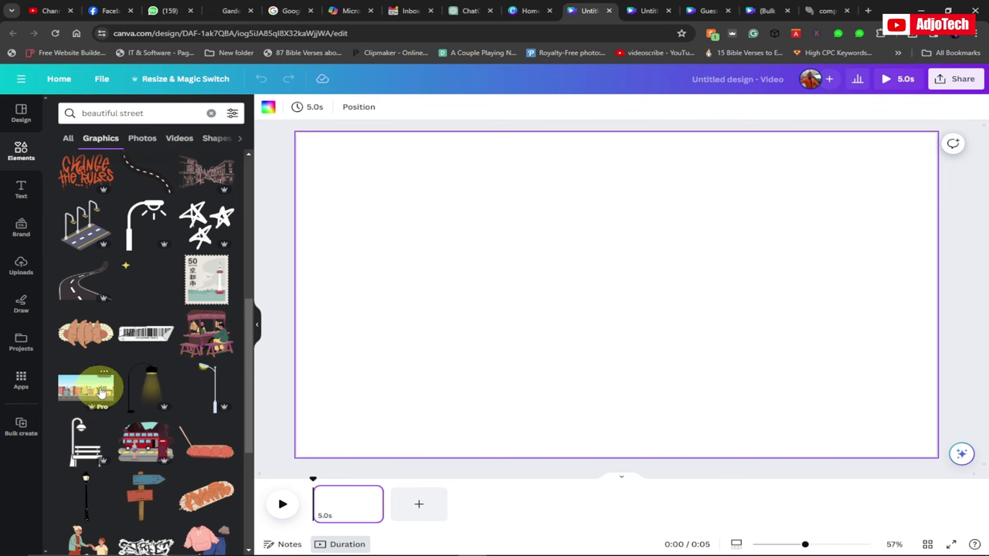
left_click_drag(93, 391, 464, 311)
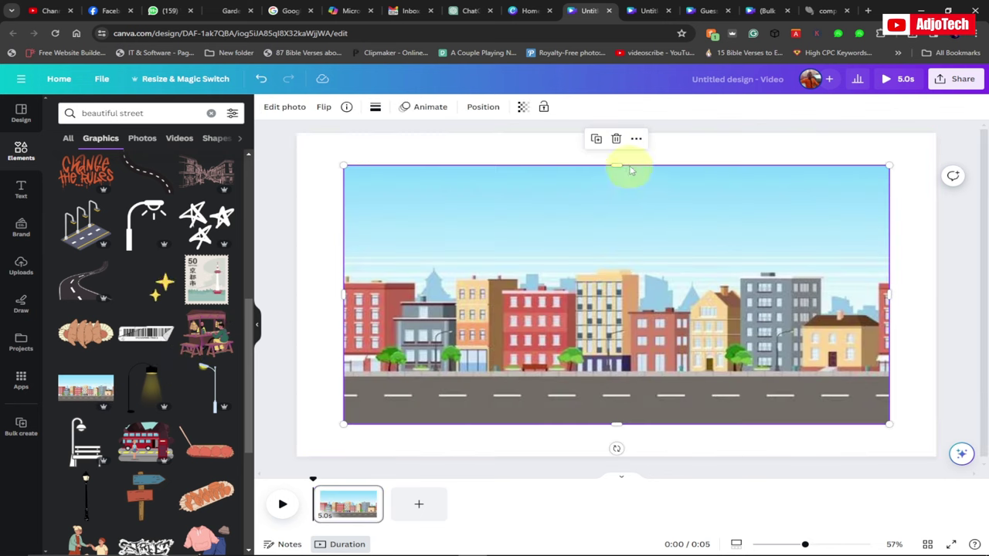
left_click(616, 140)
- Add the orange-sky street graphic with houses and a tree, enlarged to cover the page, and extend the page duration to 5.7 seconds
scroll(190, 421, "down", 3)
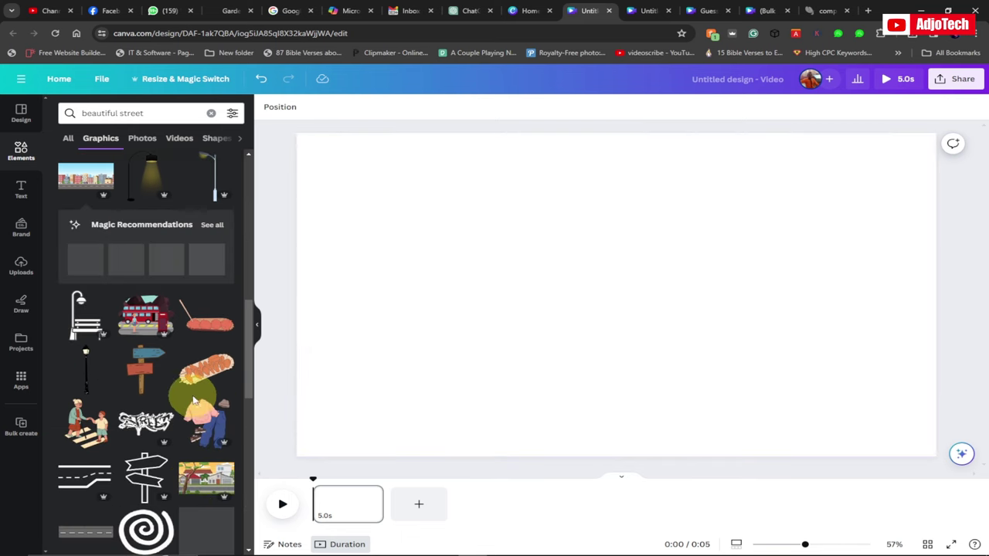
left_click(226, 472)
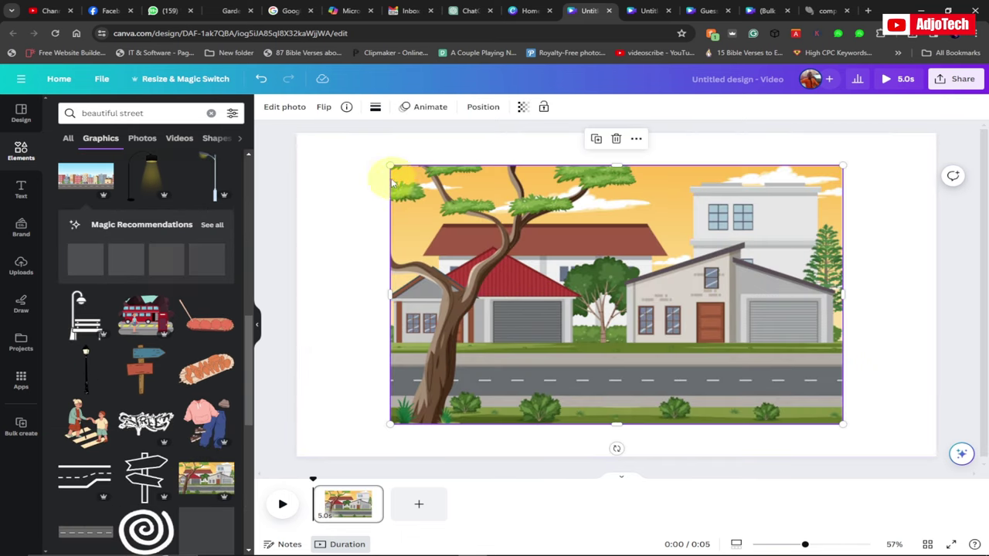
left_click_drag(387, 165, 312, 137)
left_click_drag(840, 423, 965, 465)
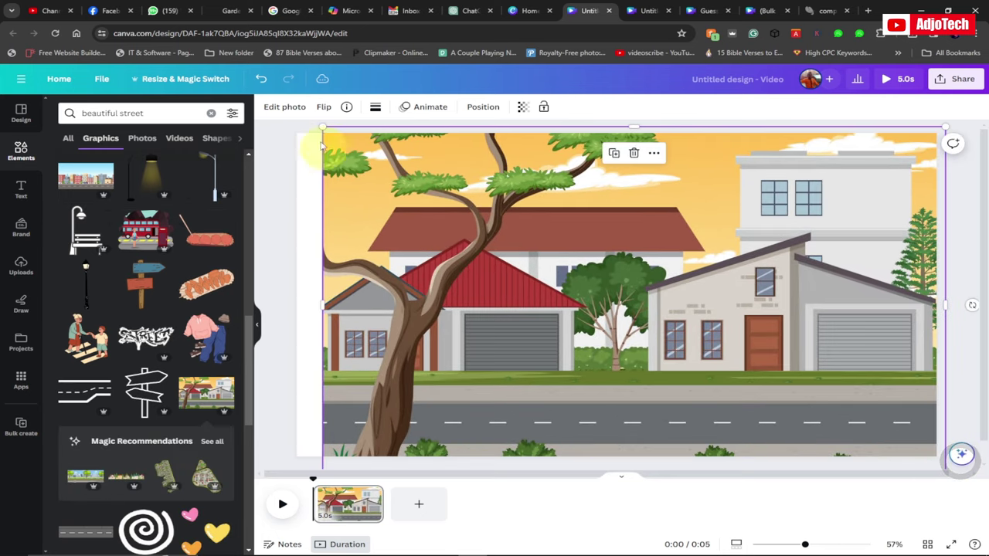
left_click_drag(282, 120, 276, 111)
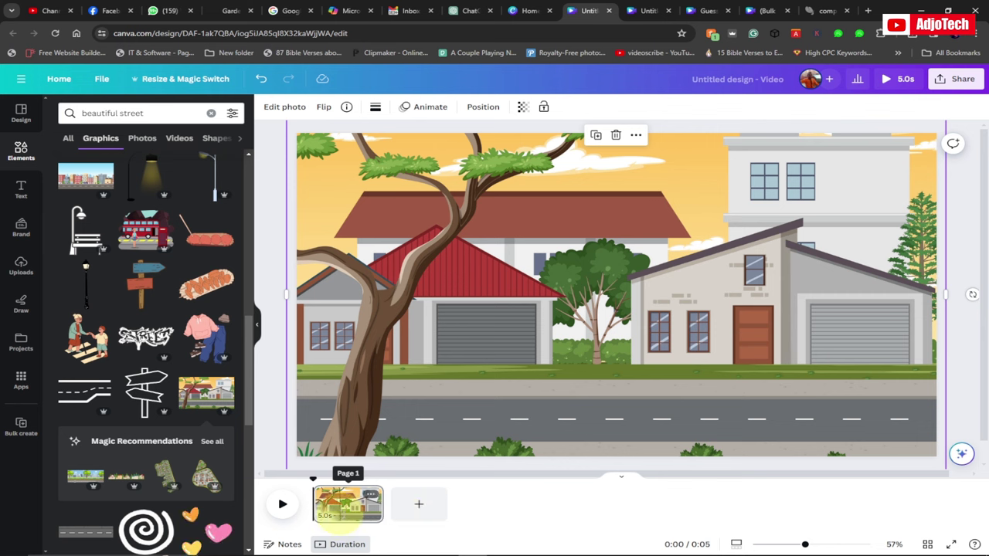
mouse_move(396, 510)
left_mouse_down()
mouse_move(407, 505)
mouse_move(375, 503)
mouse_move(408, 505)
left_mouse_up()
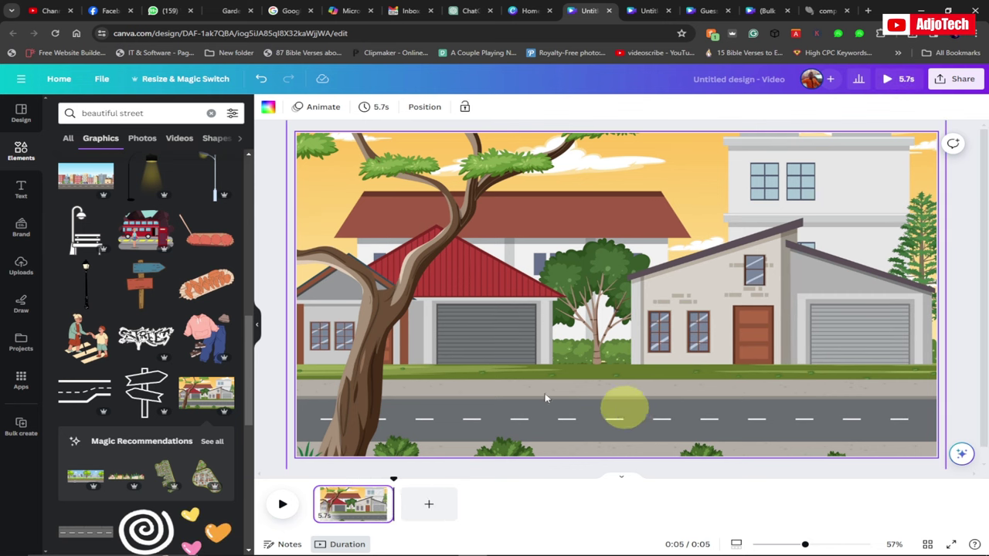
- Search the graphics for "car moving" in place of the street search
left_click(160, 117)
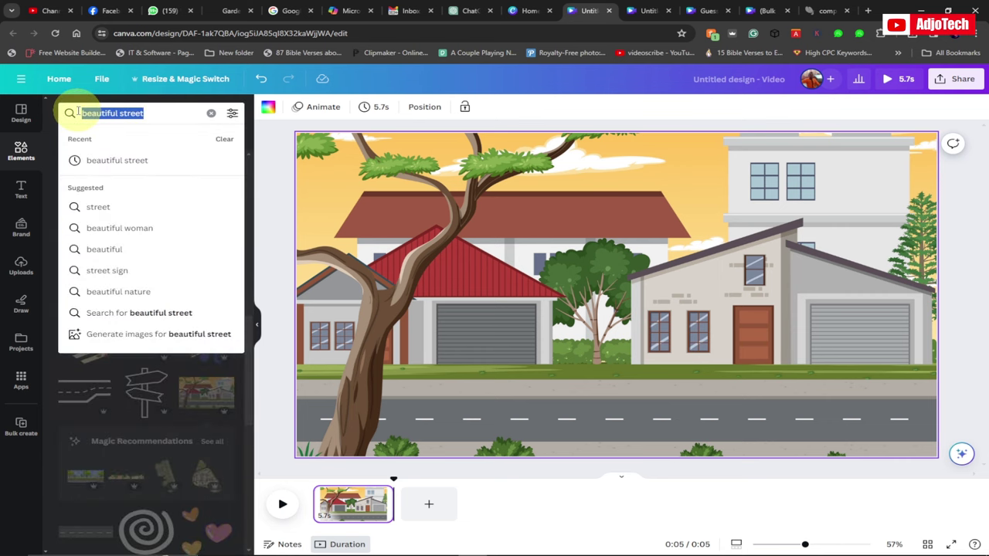
type("car")
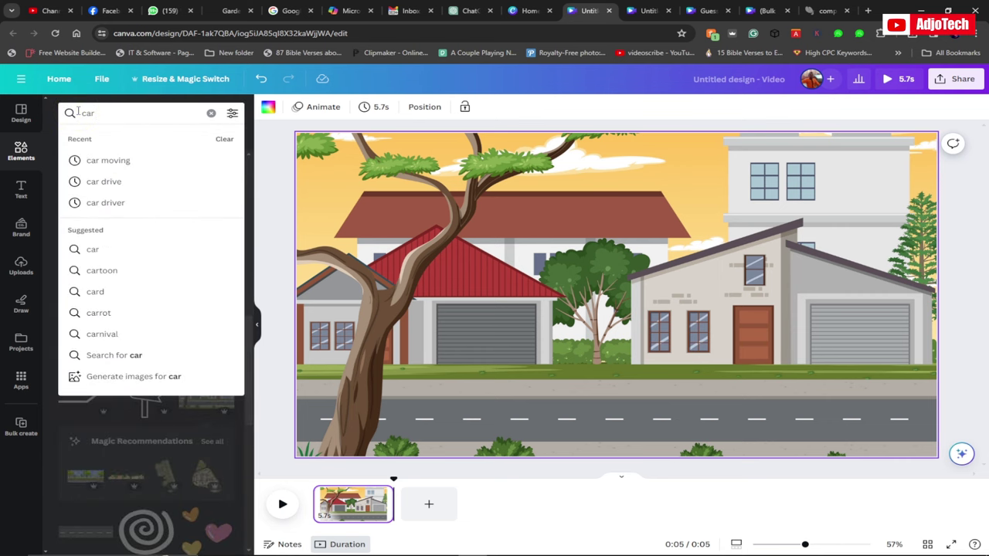
left_click(106, 159)
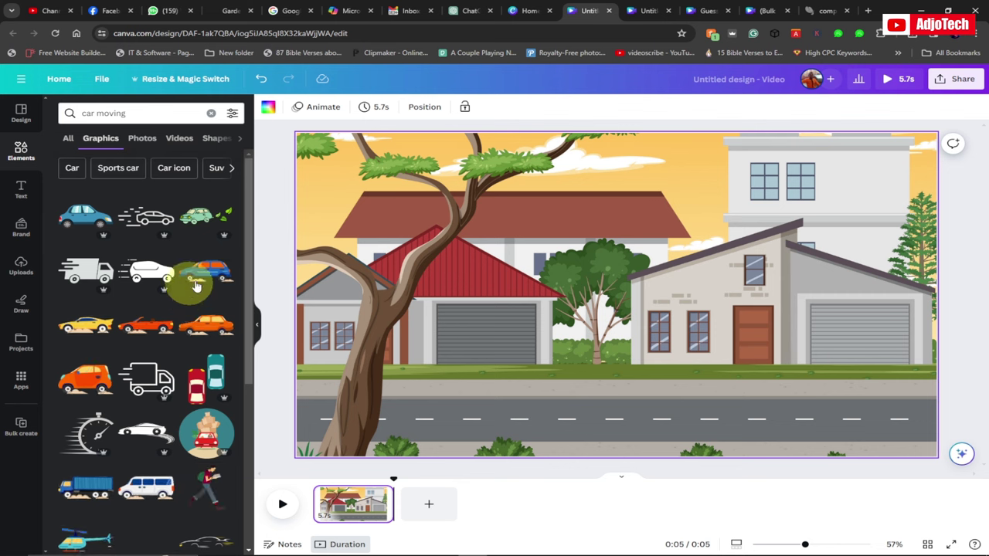
- Add the blue car graphic, shrink it to road scale and place it on the road just past the tree trunk
scroll(180, 334, "down", 2)
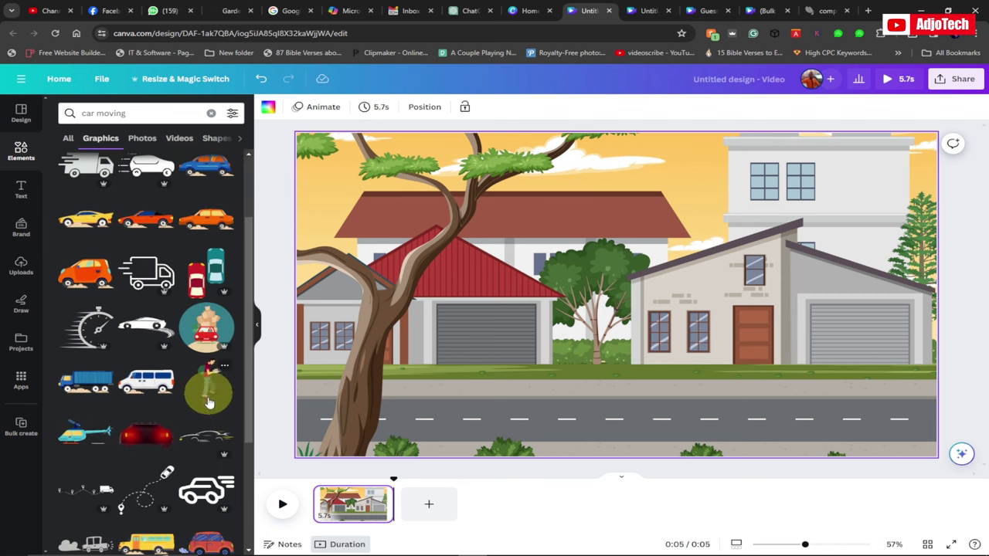
scroll(85, 228, "up", 2)
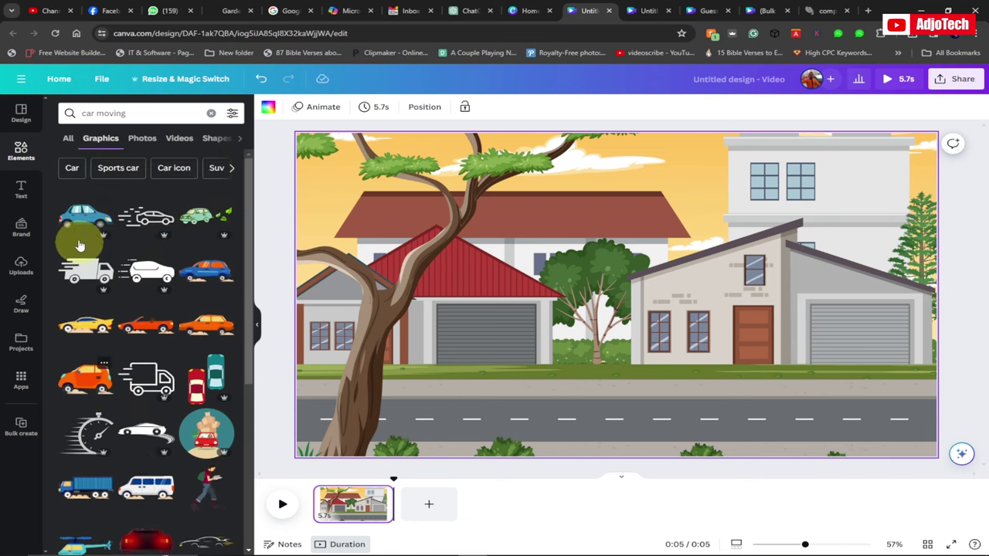
left_click(83, 224)
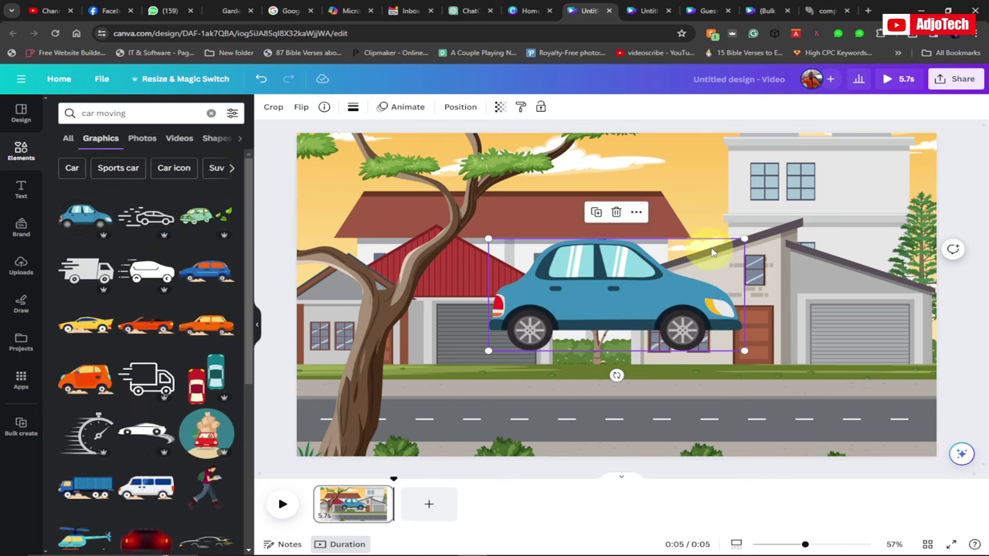
left_click_drag(744, 239, 445, 422)
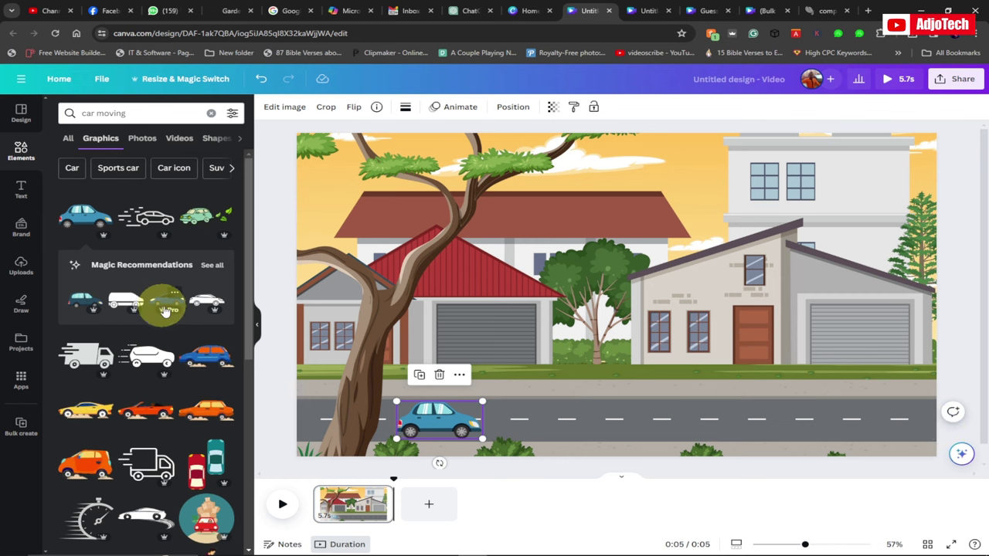
- Add the black taxi graphic, shrink it smaller than the blue car and place it at the road's far right end
scroll(158, 355, "down", 4)
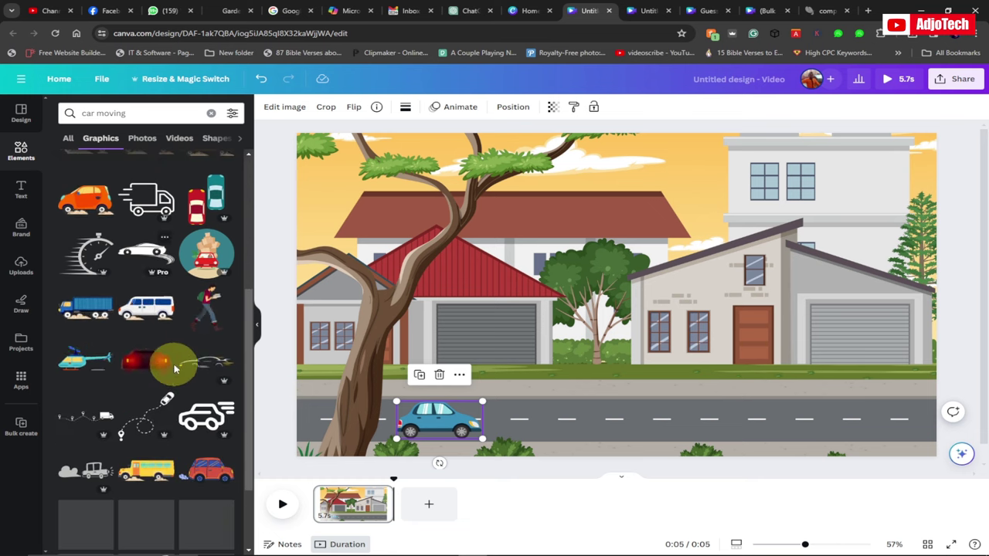
scroll(170, 363, "down", 2)
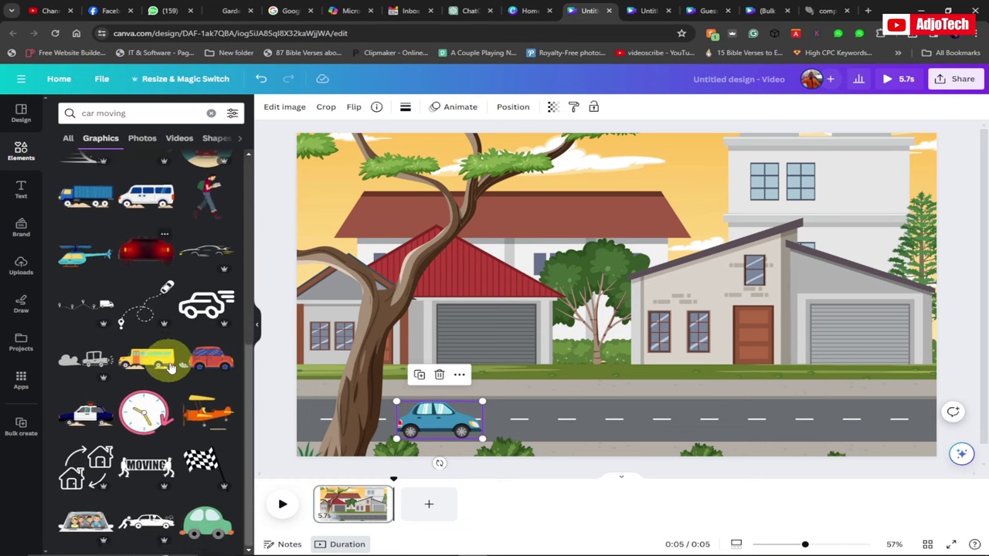
scroll(176, 368, "down", 3)
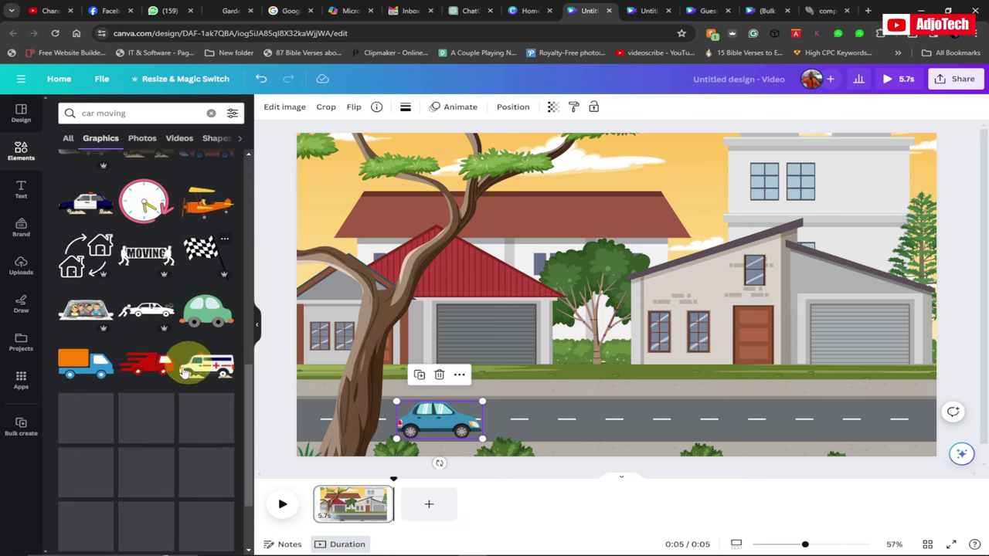
scroll(157, 392, "down", 2)
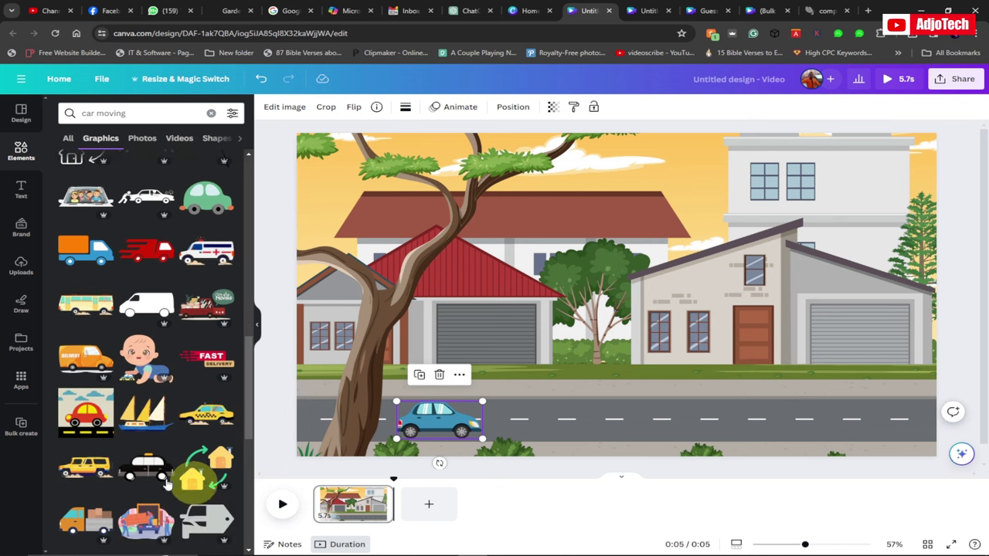
left_click(461, 454)
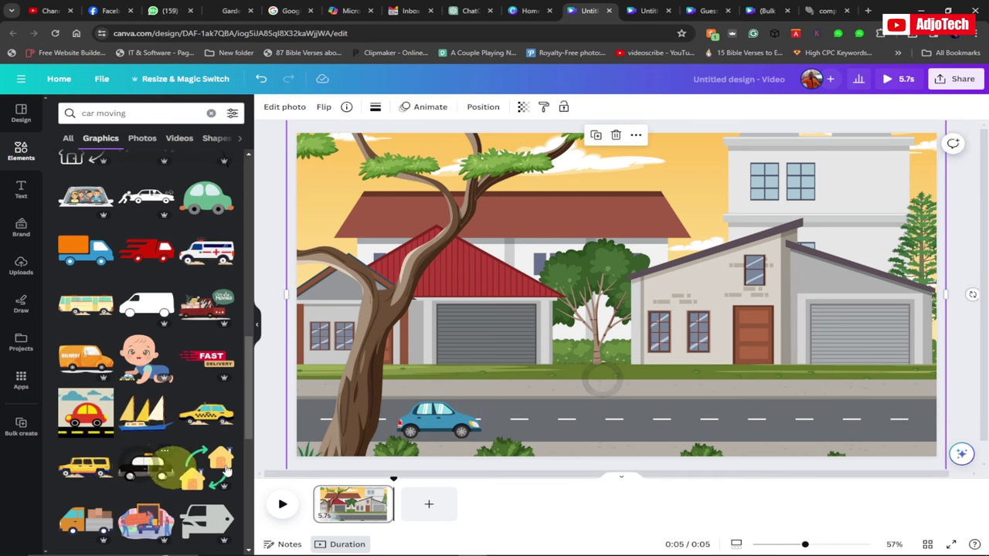
left_click(148, 467)
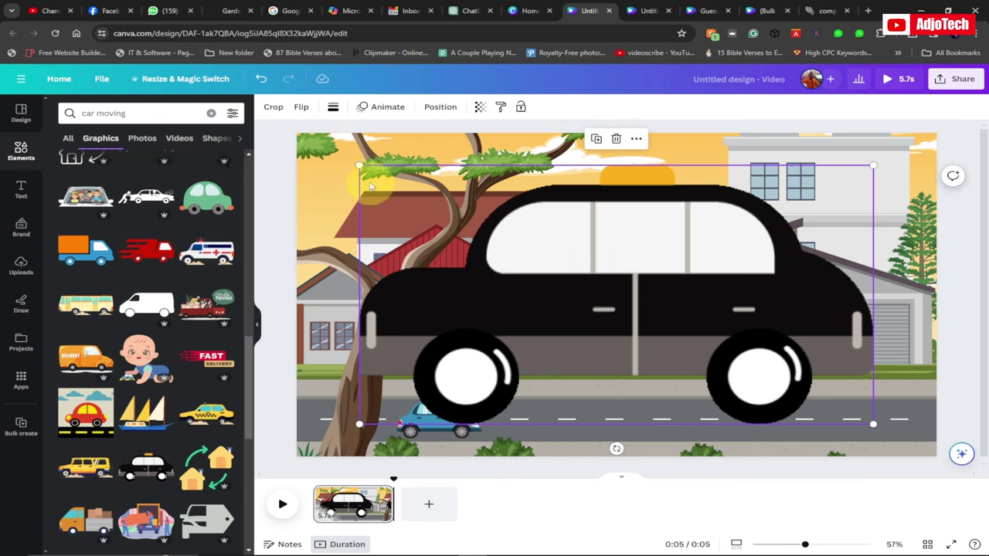
left_click_drag(360, 166, 889, 401)
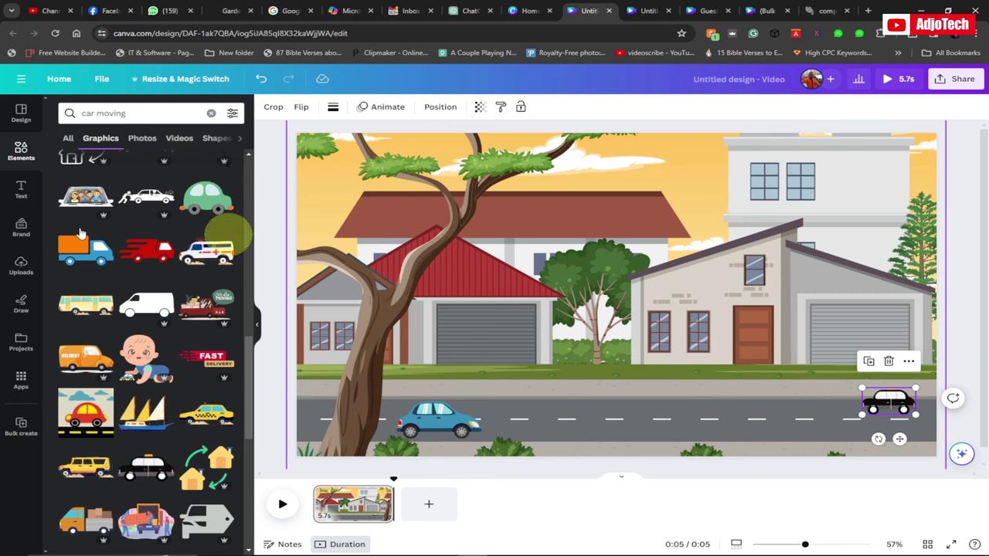
- Search the graphics for "person walking" in place of the car search
left_click(71, 112)
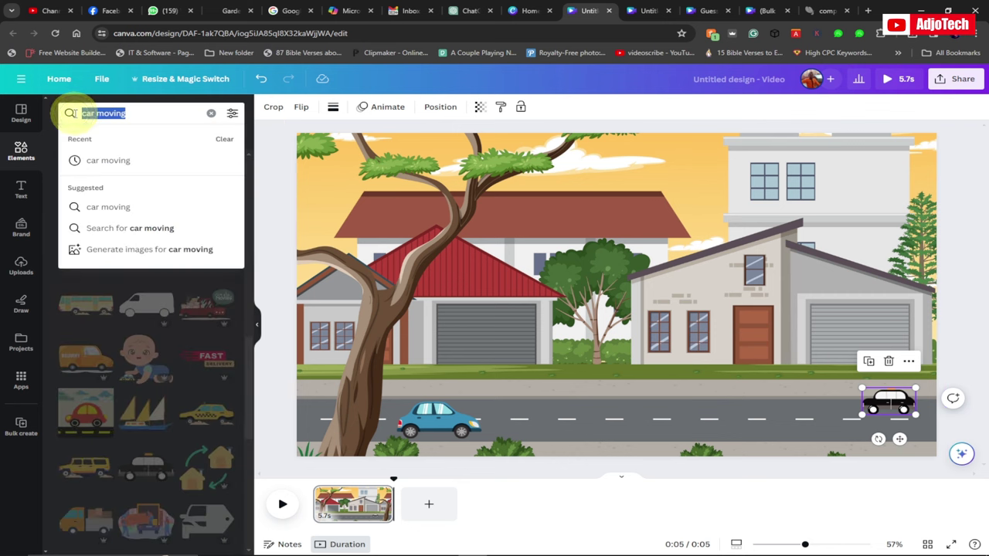
type("[")
key("BackSpace")
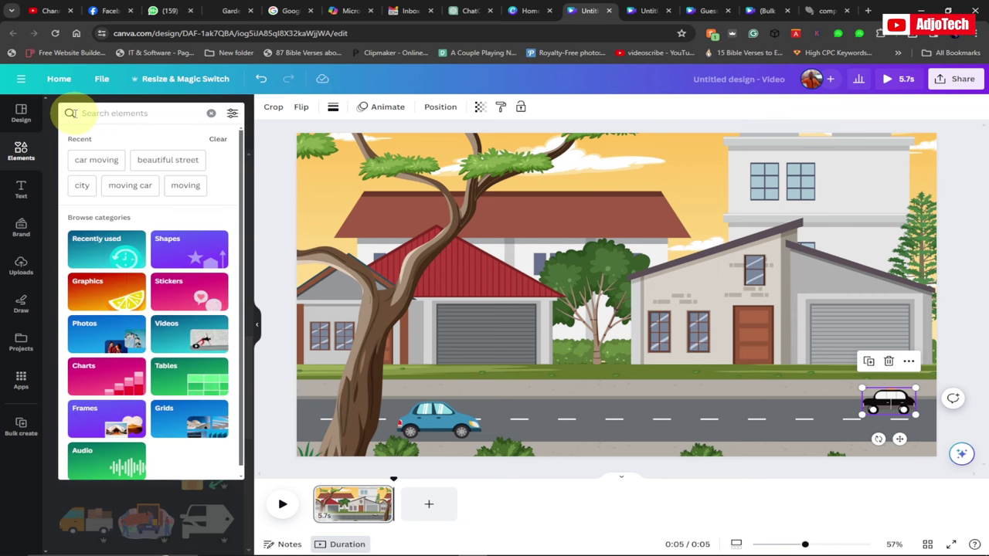
type("pers")
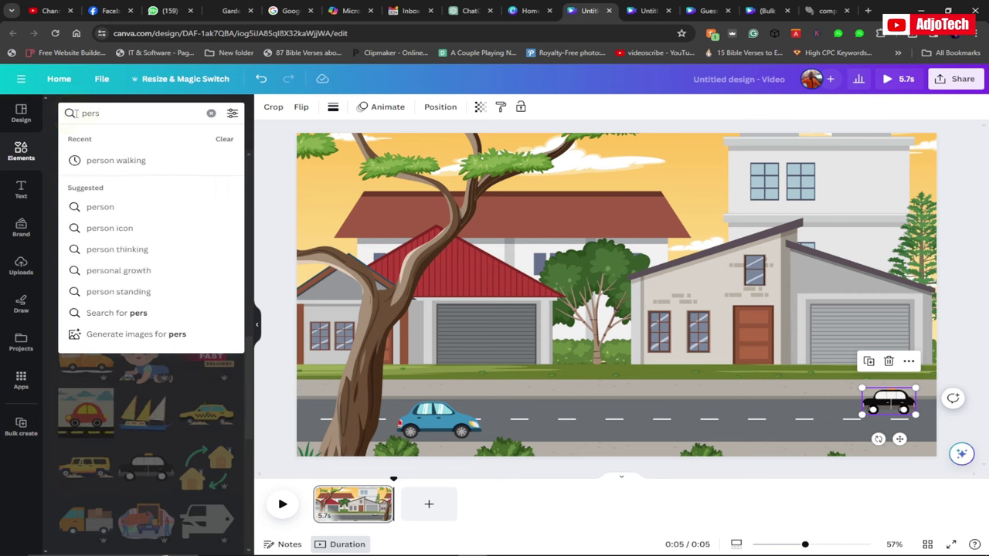
left_click(116, 160)
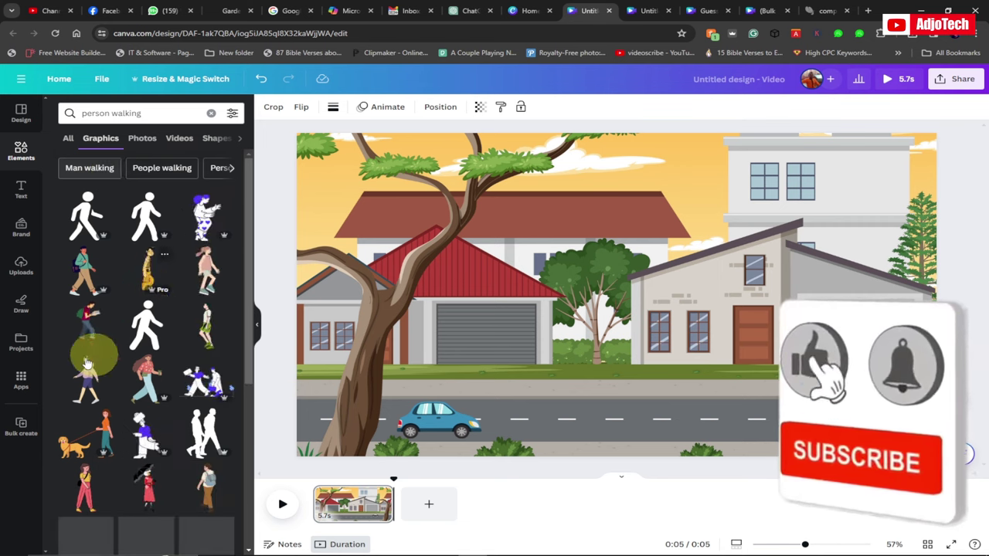
- Add the graphic of the walking man reading with a backpack, shrink it to street scale and place it on the sidewalk before the red-roofed house's garage
left_click(85, 334)
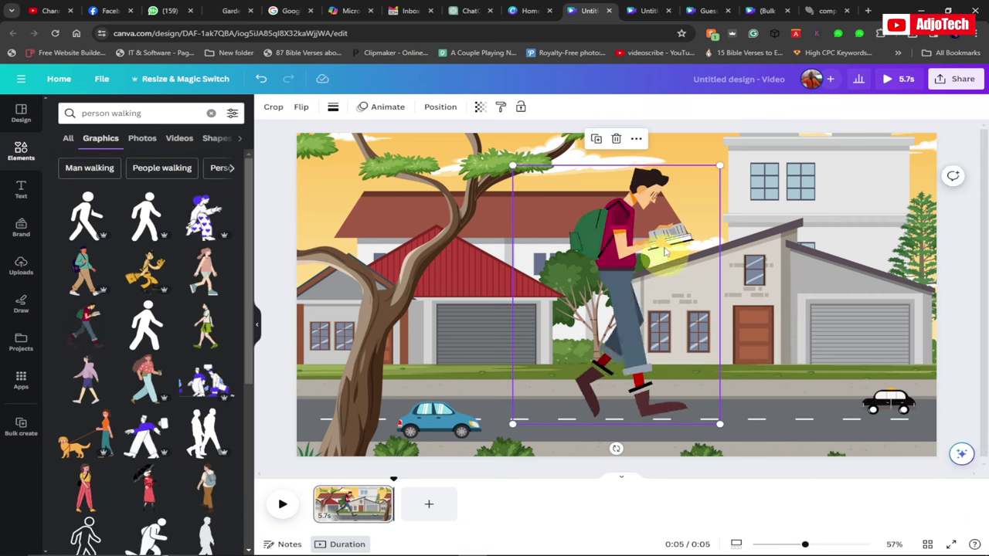
left_click_drag(516, 168, 647, 357)
left_click_drag(666, 386, 599, 352)
left_click_drag(583, 318, 493, 373)
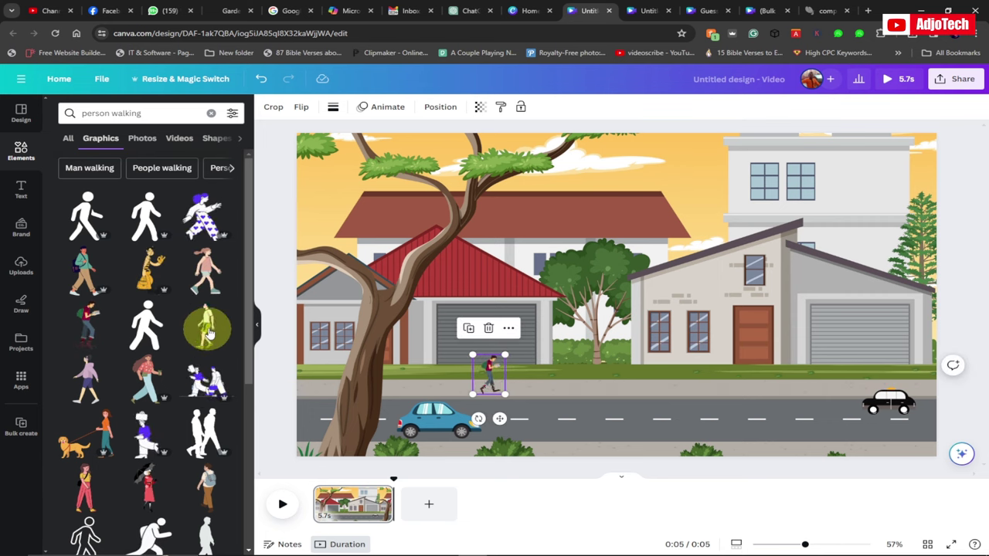
- Add the walking person in green shorts, shrink it to match the reading man and place it on the sidewalk below the brown door
left_click(210, 329)
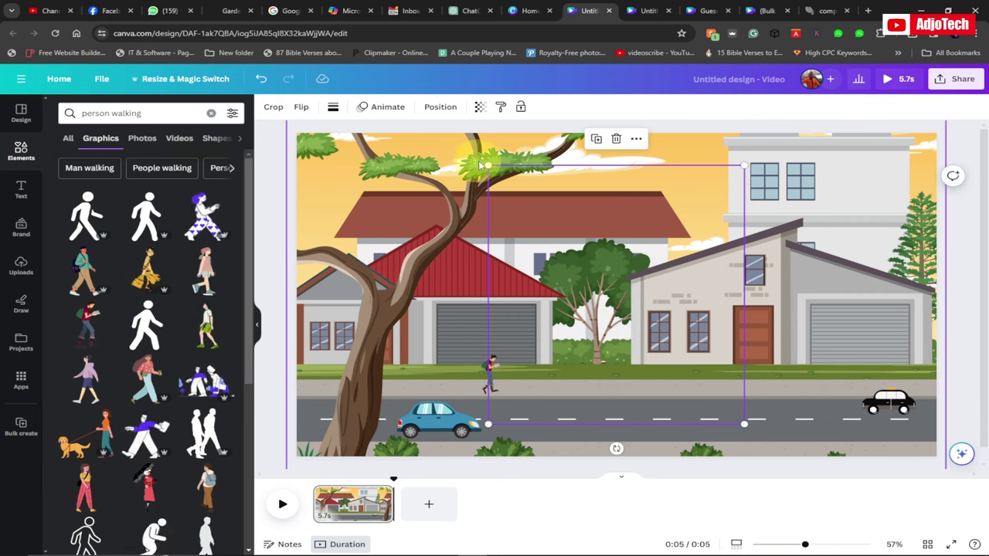
left_click_drag(488, 167, 732, 374)
left_click(716, 409)
left_click_drag(711, 331, 728, 347)
- Search the graphics for "boy riding bike" in place of the walking search
left_click(71, 109)
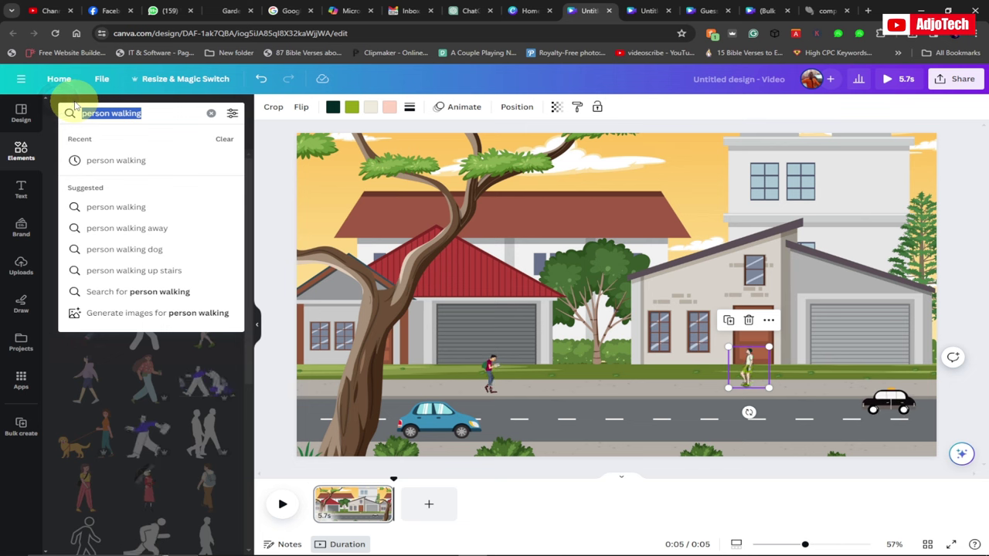
type("boy")
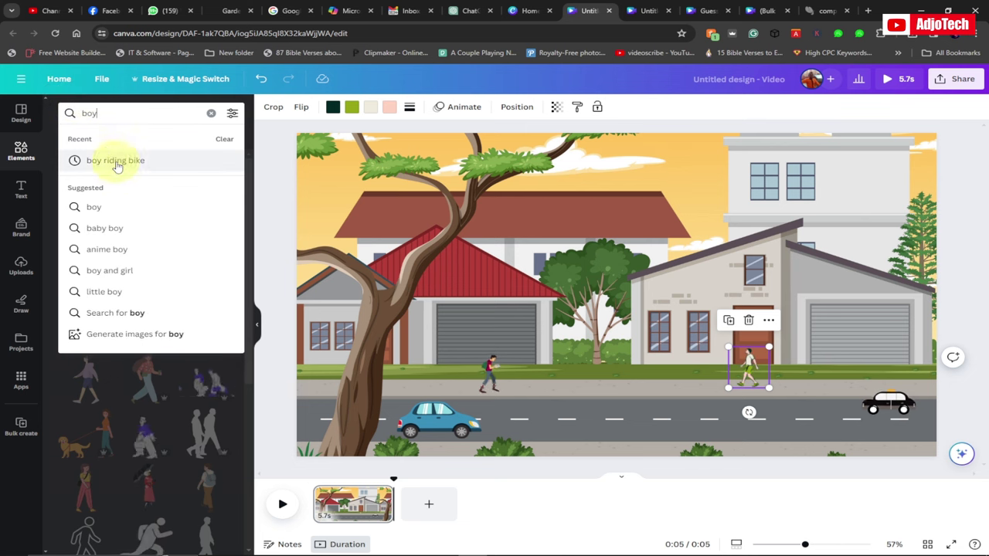
left_click(93, 160)
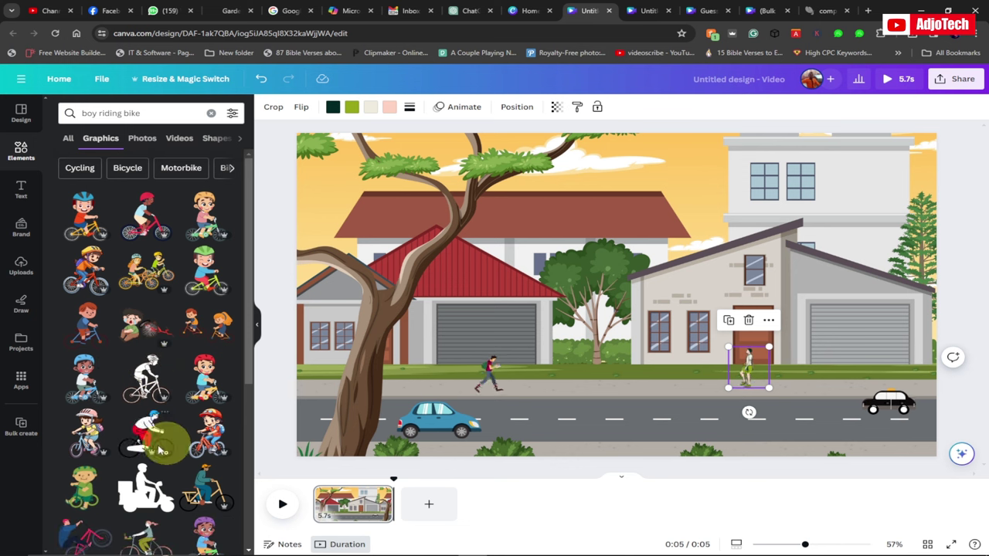
- Add the cyclist graphic in white top and red trousers, shrink it to pedestrian scale and place it on the sidewalk below the middle tree
left_click(151, 435)
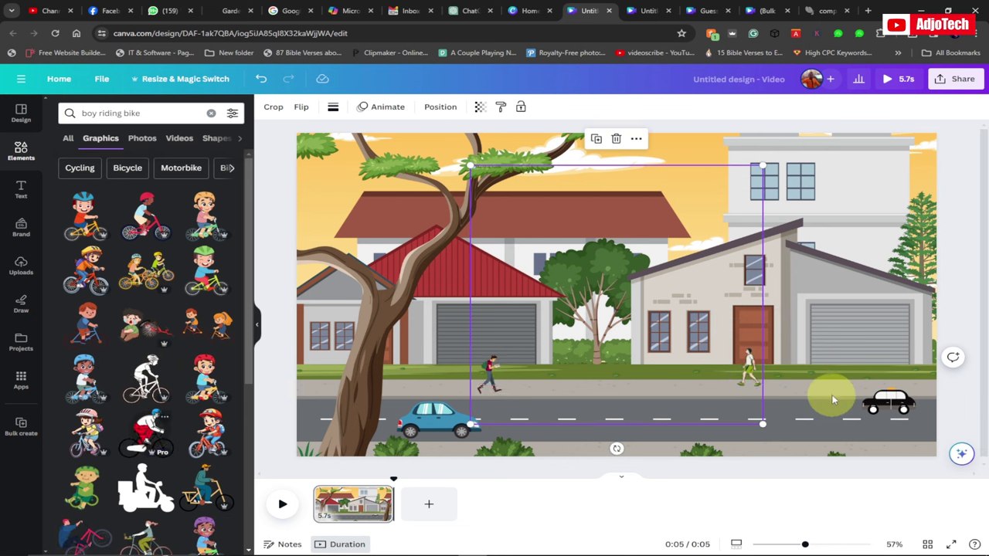
left_click_drag(468, 165, 596, 277)
left_click_drag(763, 424, 566, 358)
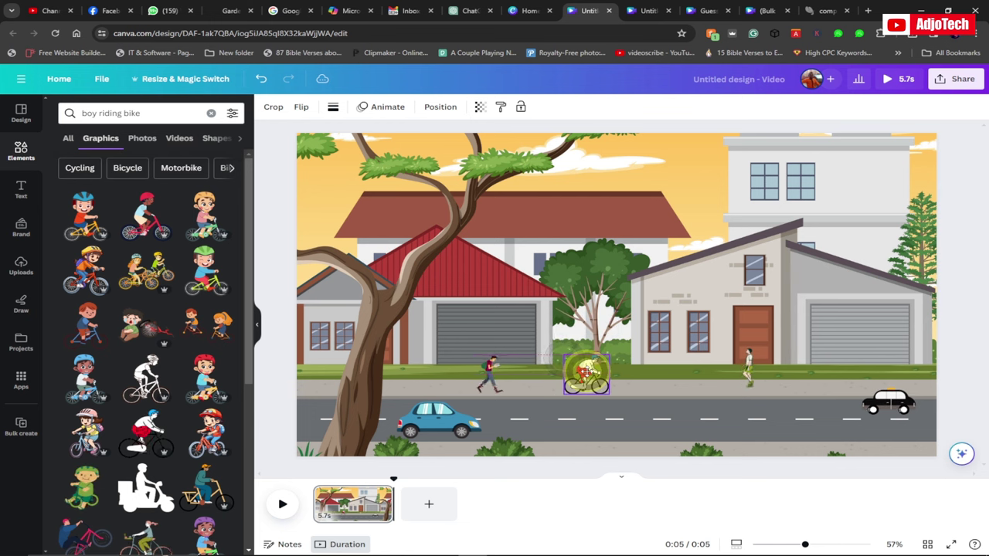
left_click(587, 376)
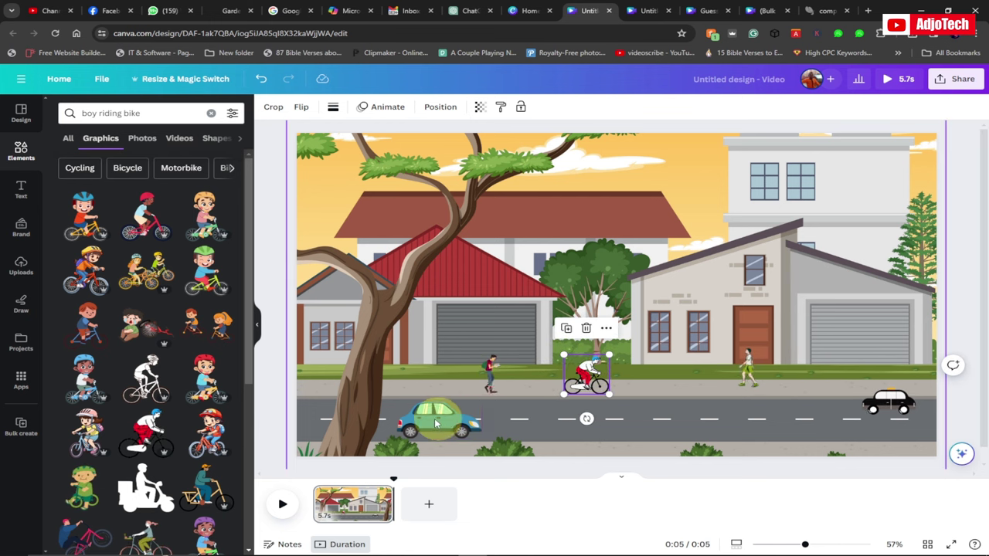
- From the start of the page, create a custom animation driving the blue car along the road to its far right end, at about half speed
left_click(462, 423)
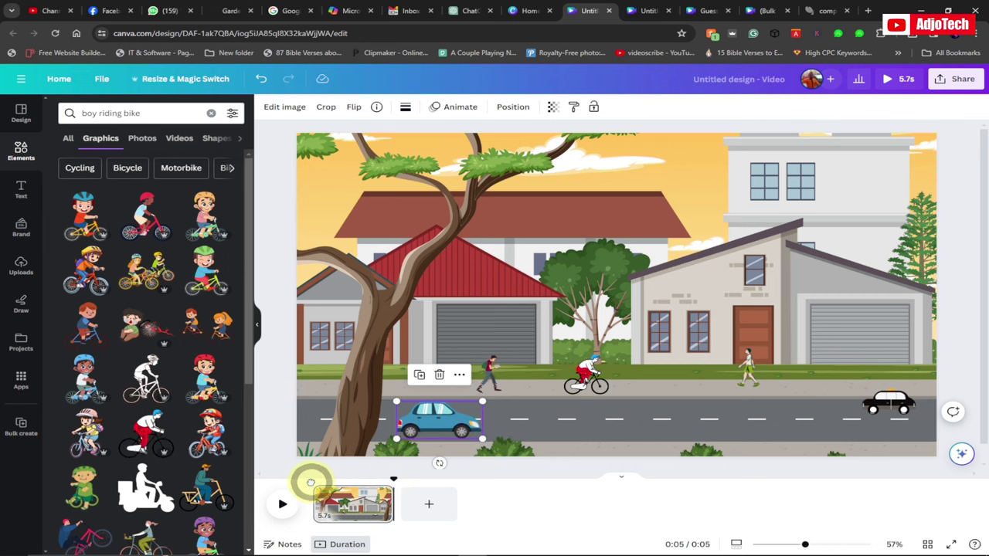
left_click(310, 482)
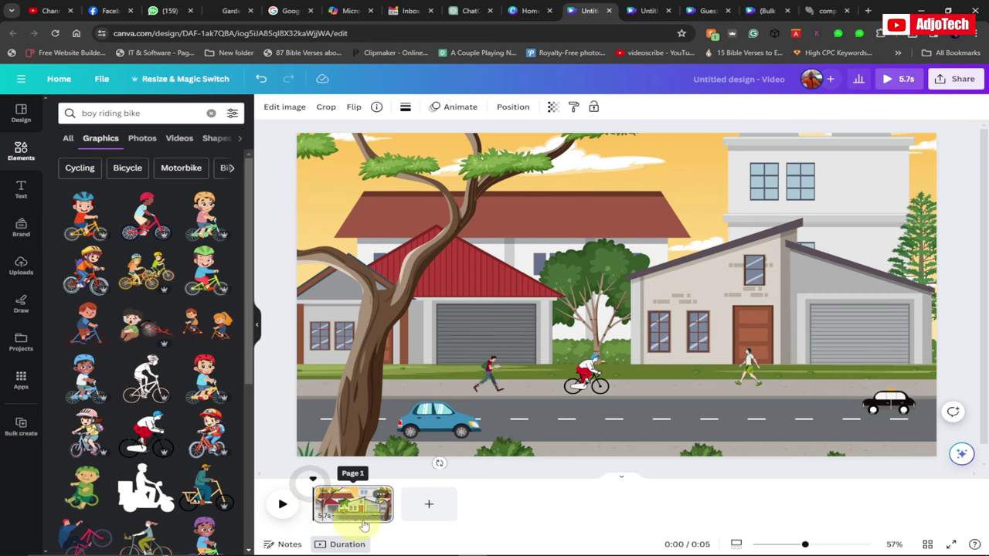
left_click(437, 420)
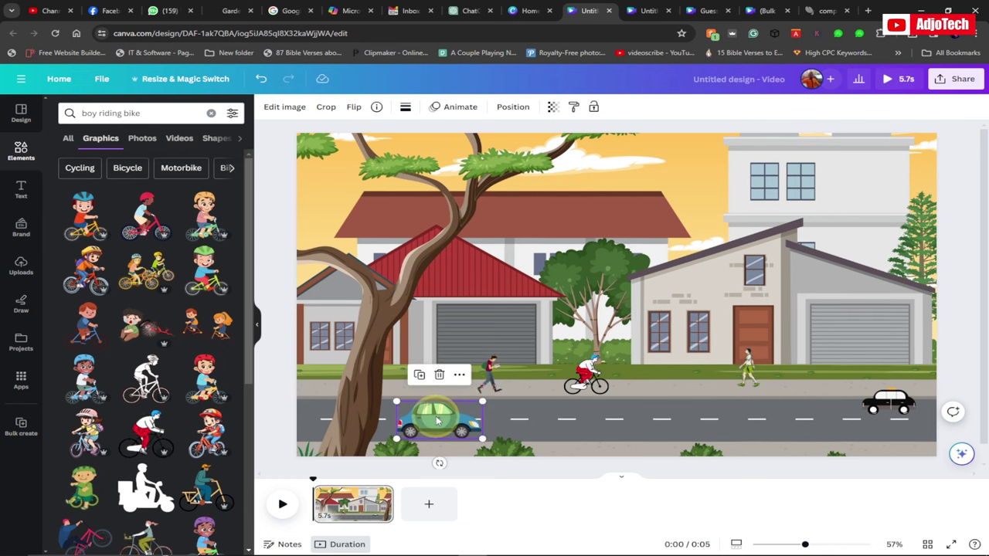
left_click(459, 110)
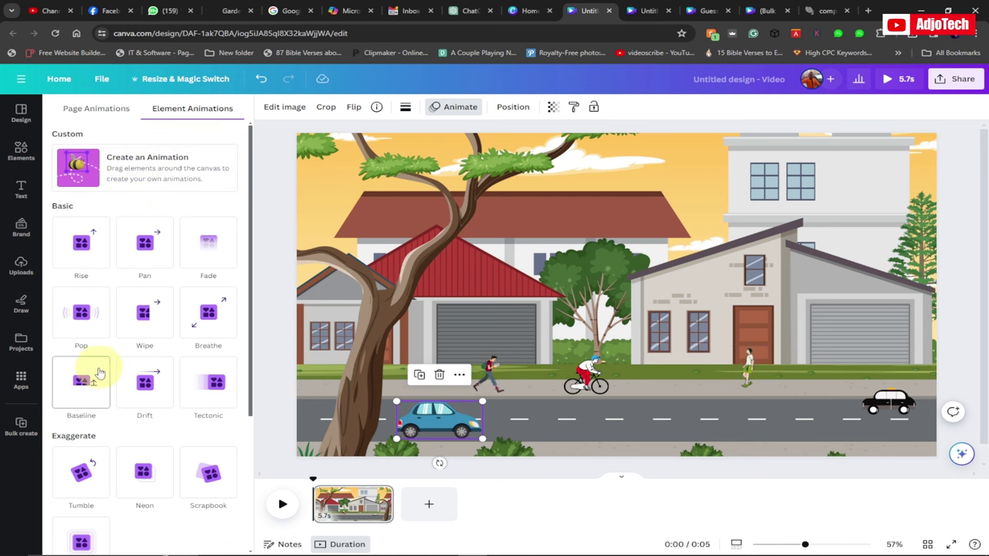
left_click(128, 165)
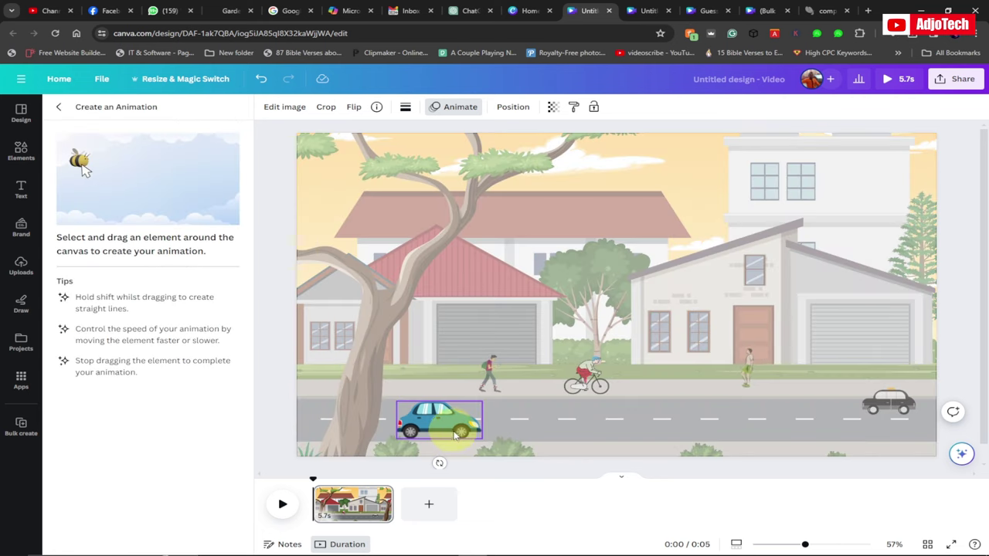
left_click_drag(433, 429, 820, 429)
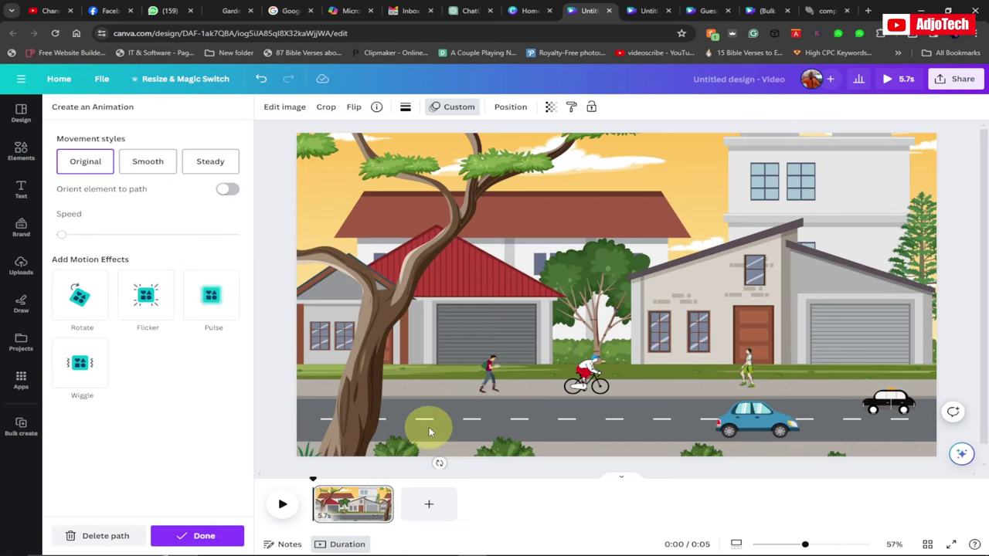
left_click(429, 428)
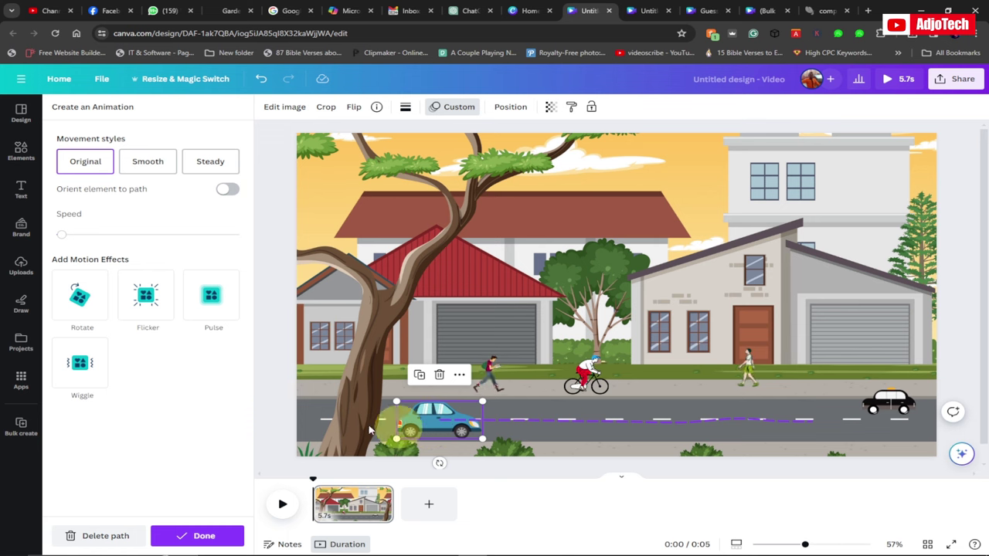
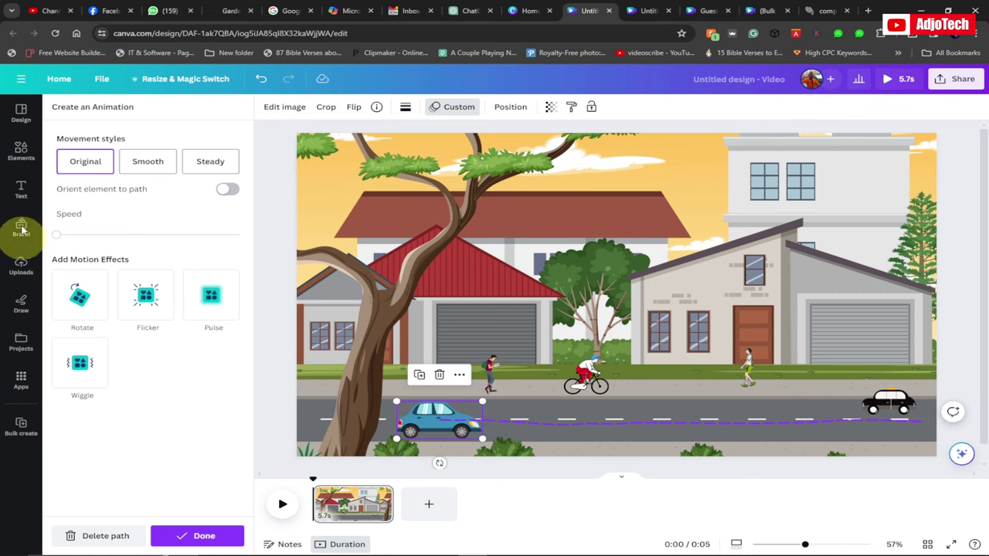
left_click_drag(58, 238, 144, 236)
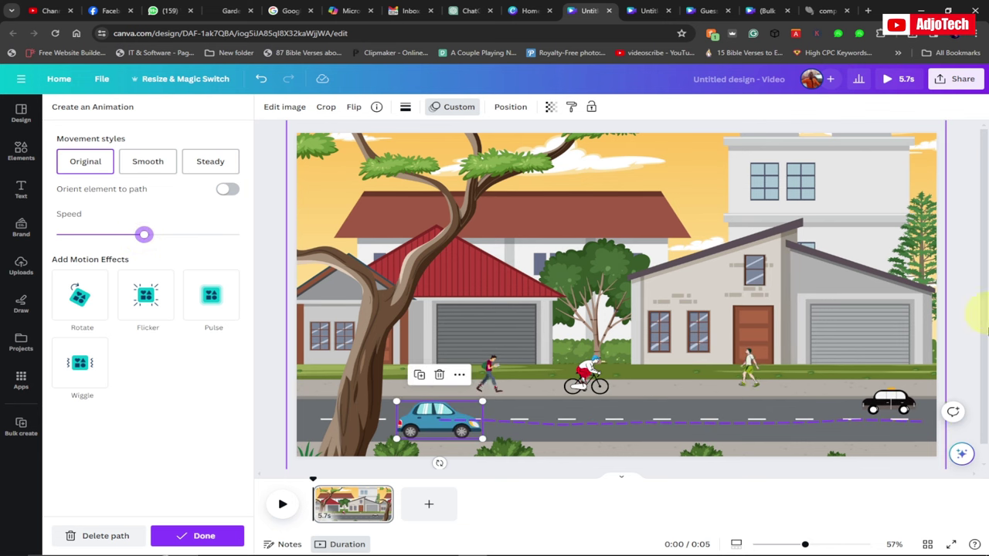
- Animate the black taxi along a custom path leftward on the road to the red-roofed house's garage, with the speed set to about half
left_click(888, 403)
left_click_drag(888, 404, 519, 410)
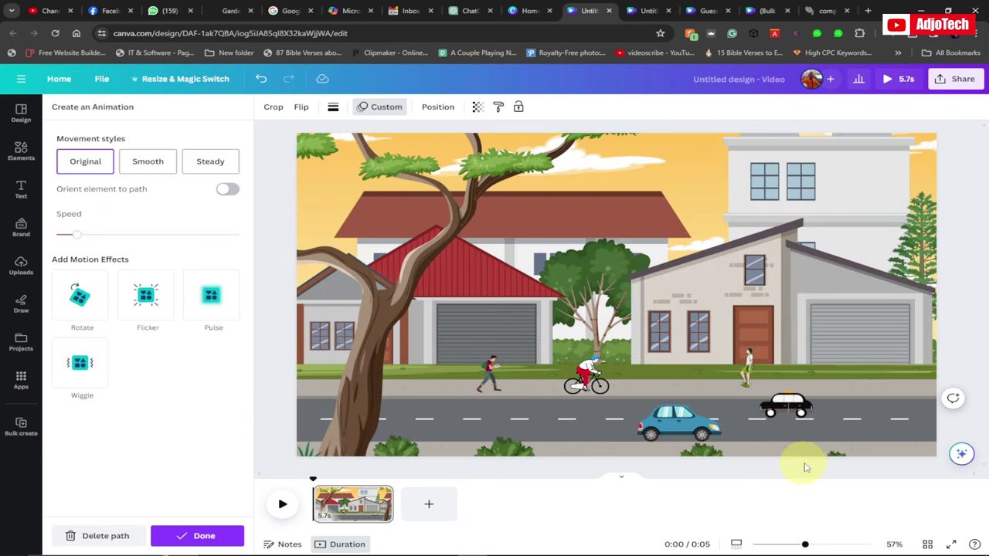
left_click_drag(76, 234, 142, 236)
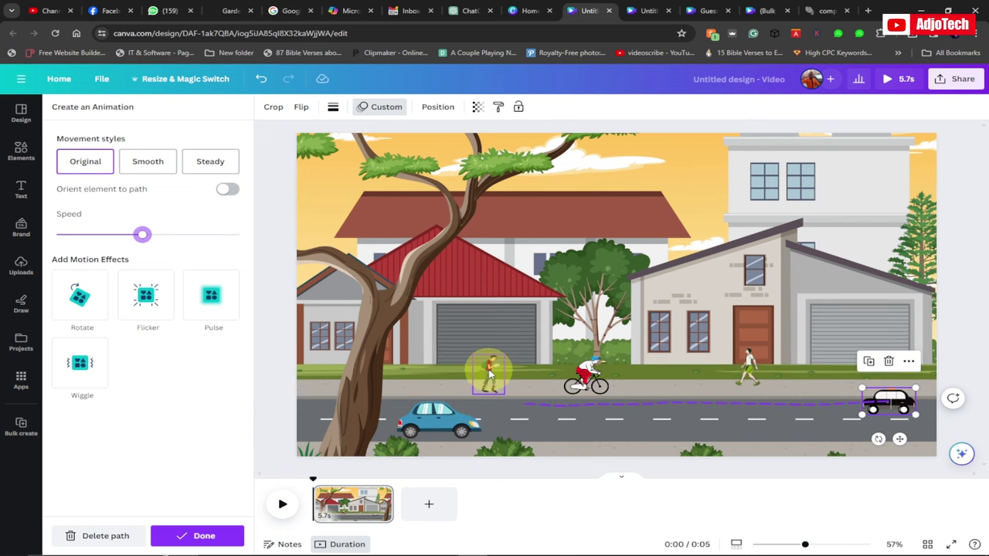
- Animate the cyclist along a custom path rightward on the sidewalk to the scene's right edge
left_click(585, 376)
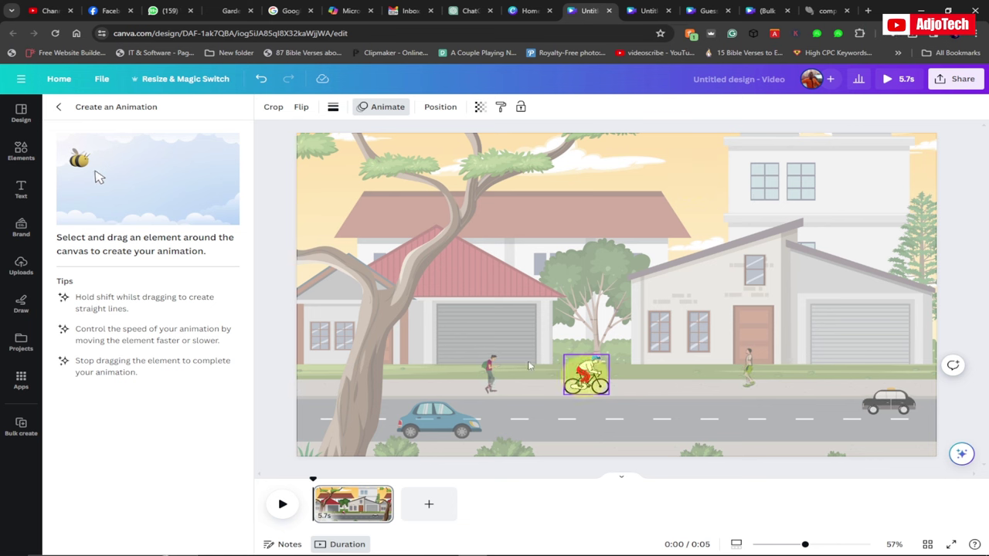
left_click(635, 372)
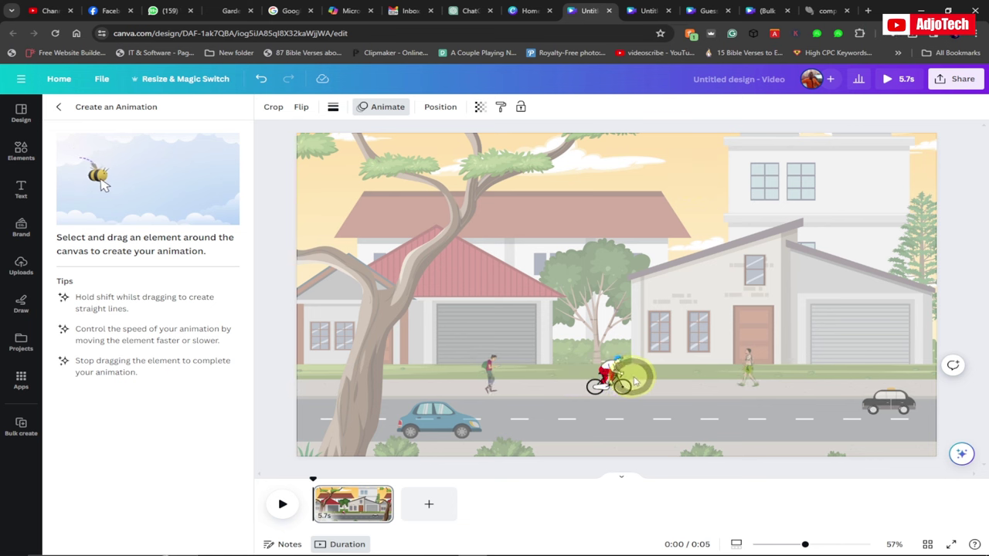
left_click_drag(635, 380, 741, 378)
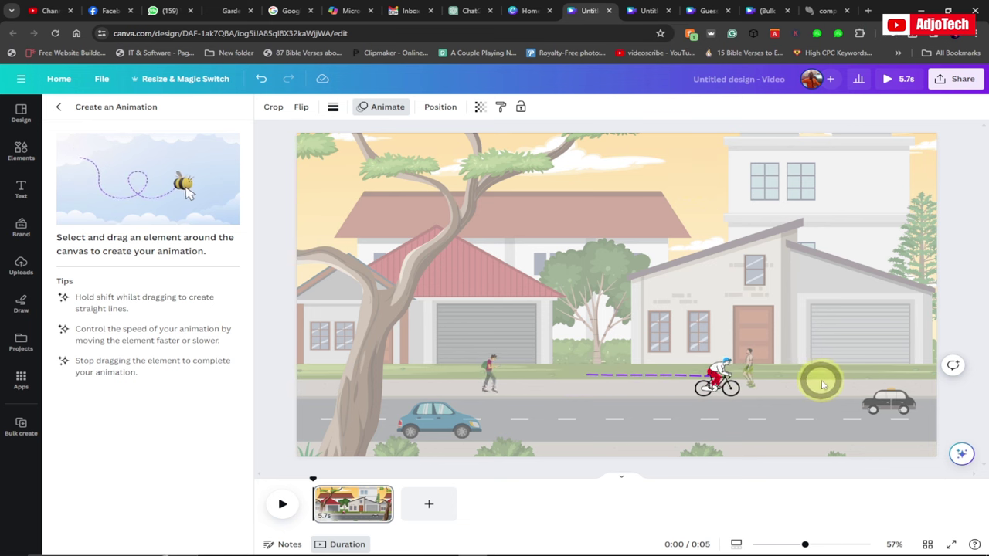
left_click_drag(822, 383, 855, 386)
left_click_drag(919, 384, 948, 381)
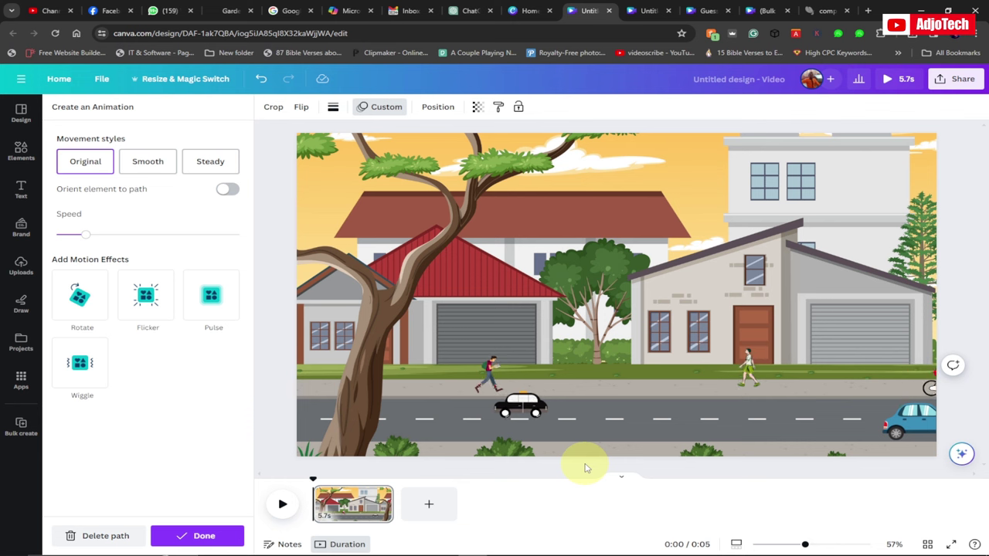
- Animate the person in green shorts along a custom path leftward on the sidewalk, past the reading man to near the large tree trunk
left_click(751, 364)
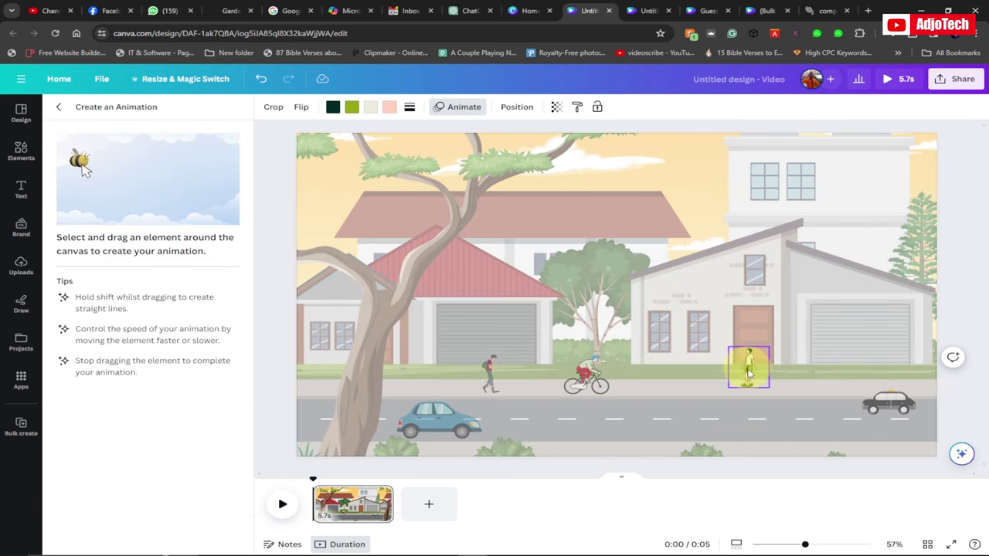
left_click_drag(719, 376, 627, 380)
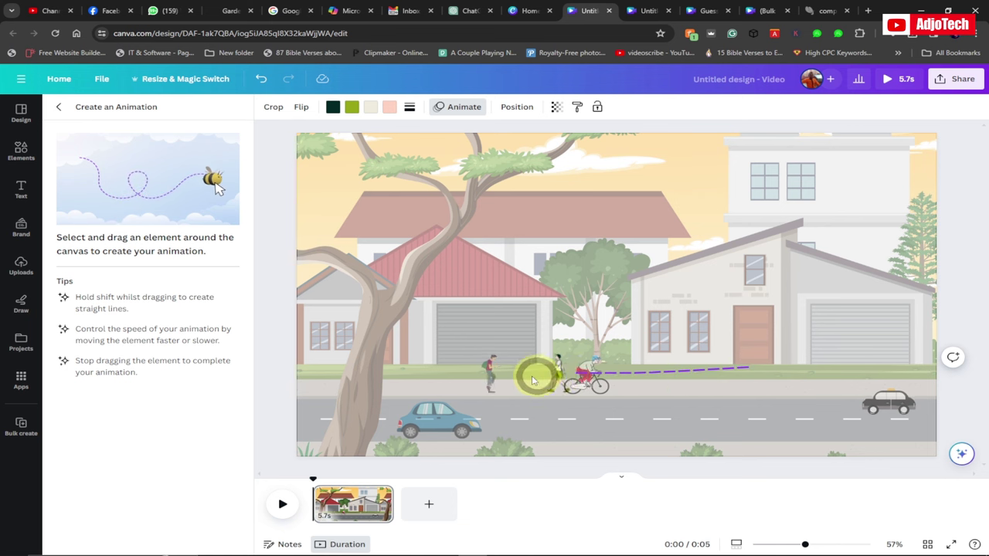
left_click_drag(533, 380, 455, 378)
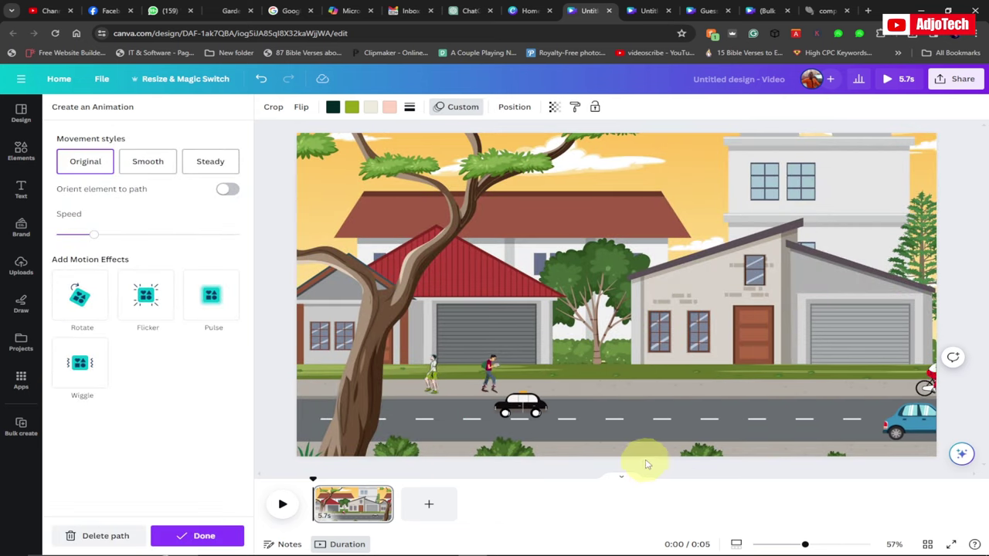
left_click(491, 369)
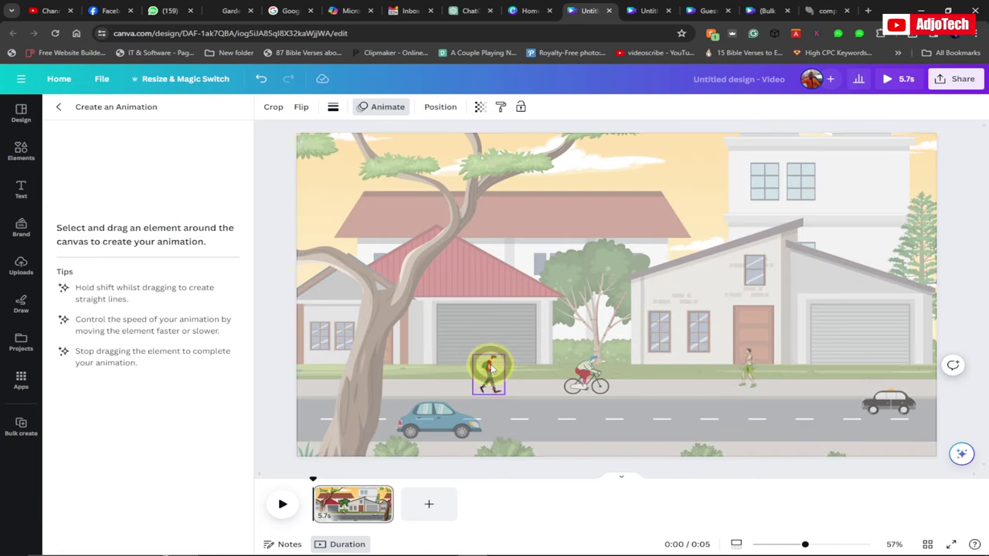
left_click_drag(489, 371, 811, 380)
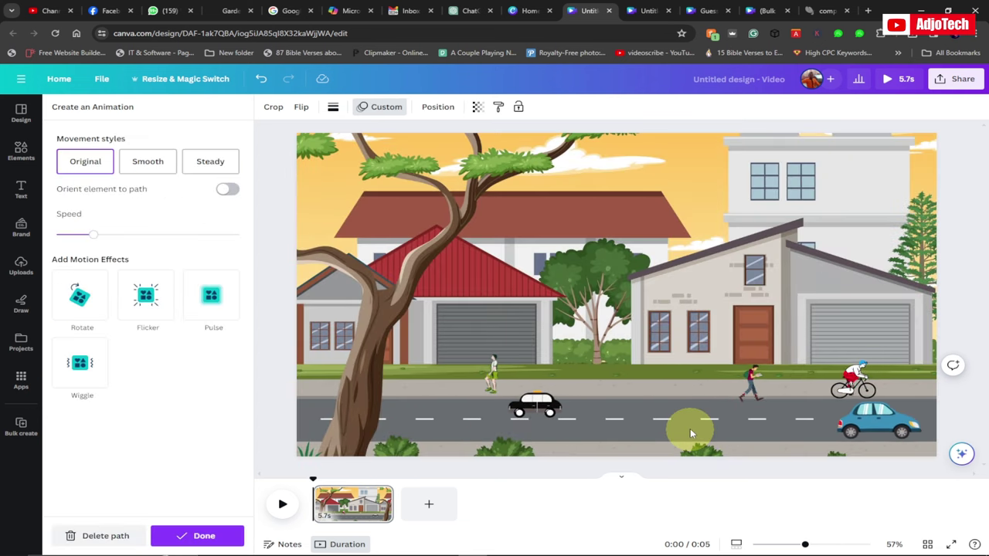
left_click(493, 378)
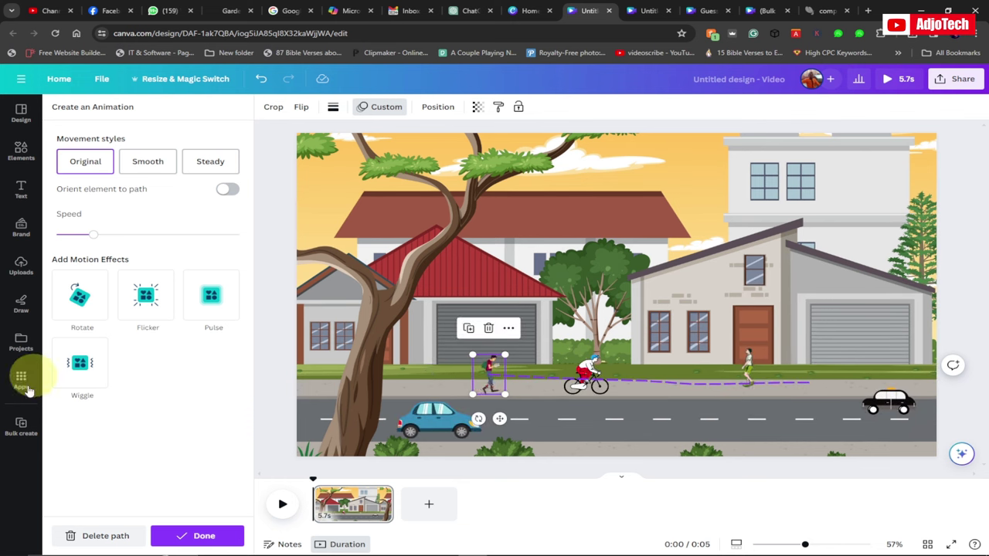
left_click(98, 535)
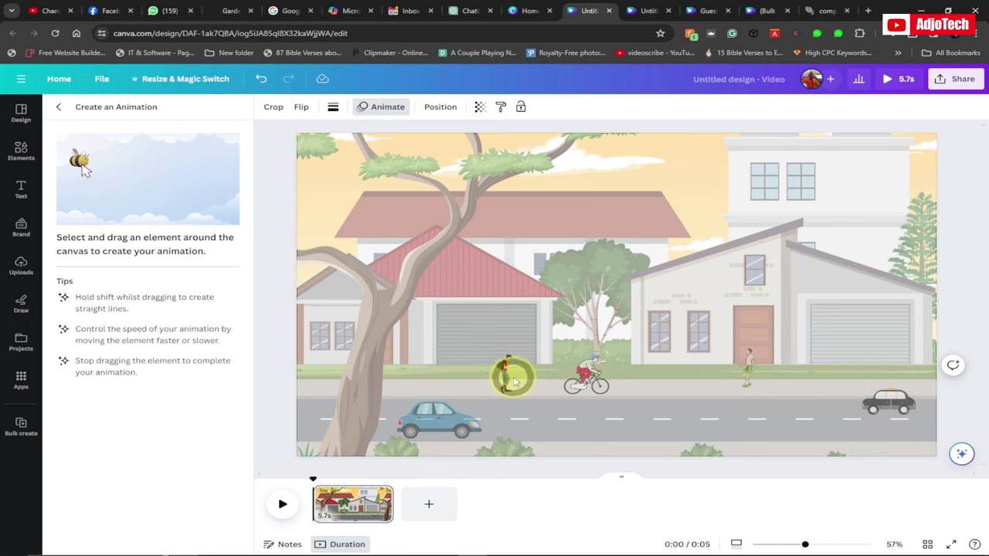
- Animate the reading man along a custom path rightward on the sidewalk to near the brown front door
left_click_drag(515, 381, 776, 376)
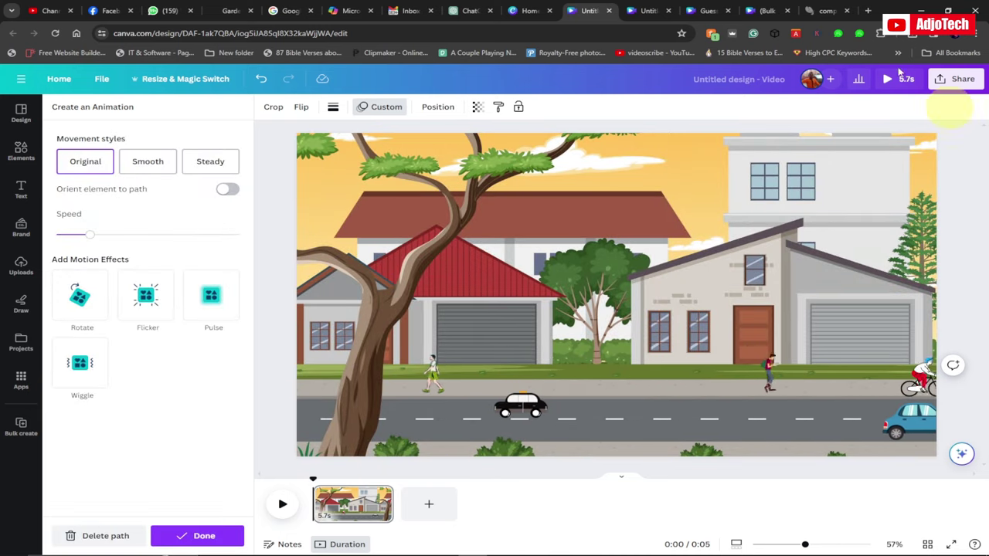
- Search the audio elements for "city", preview the City Traffic 15 ambience track and add it to the video
left_click(14, 159)
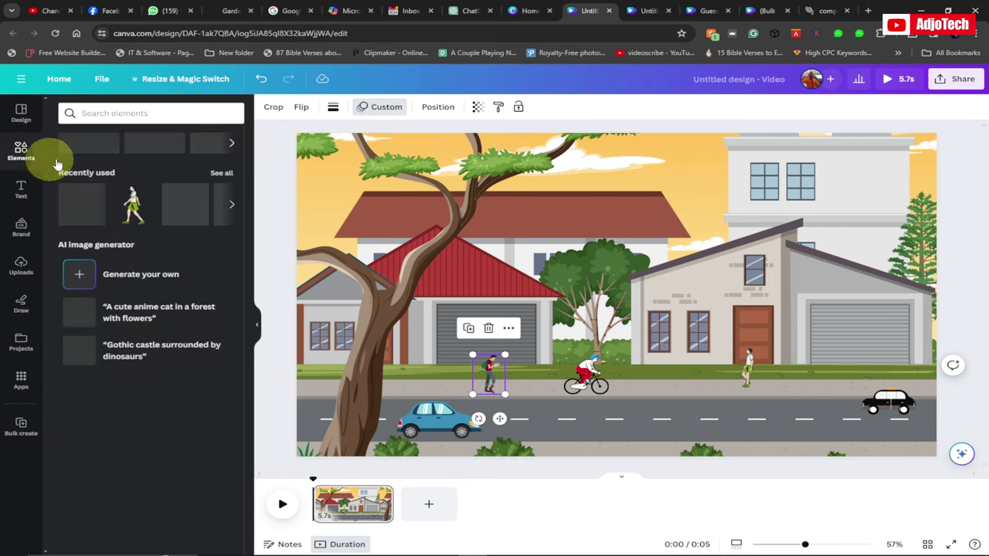
left_click(119, 113)
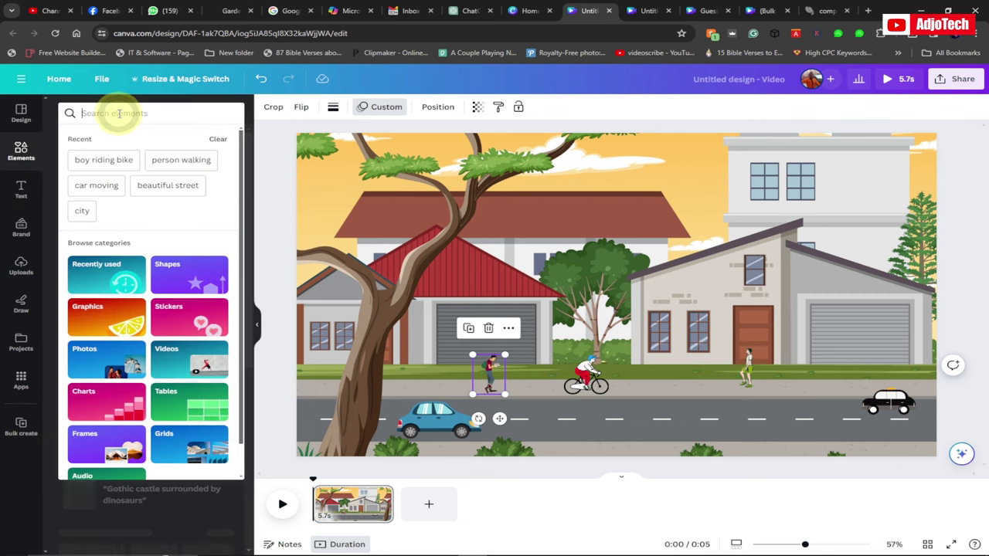
left_click(83, 214)
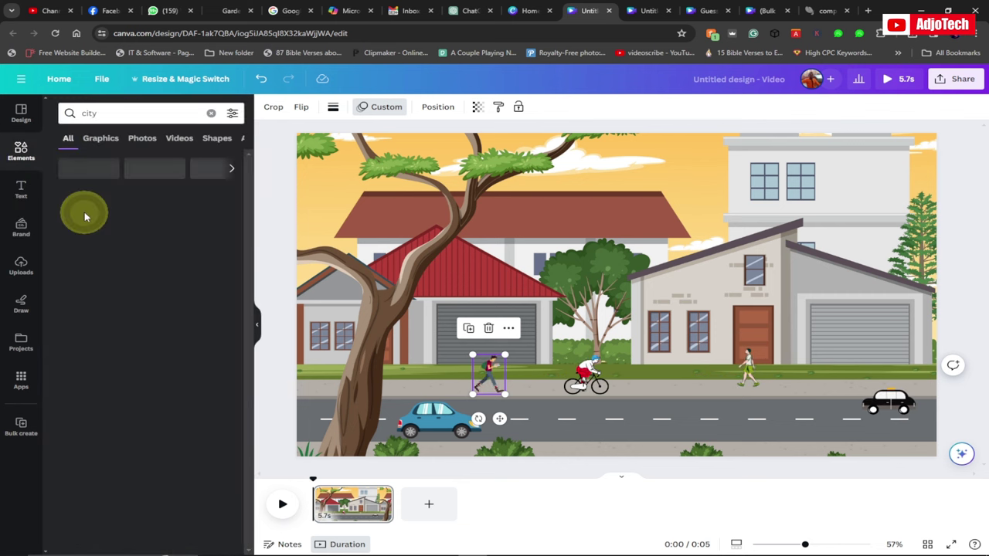
left_click(241, 139)
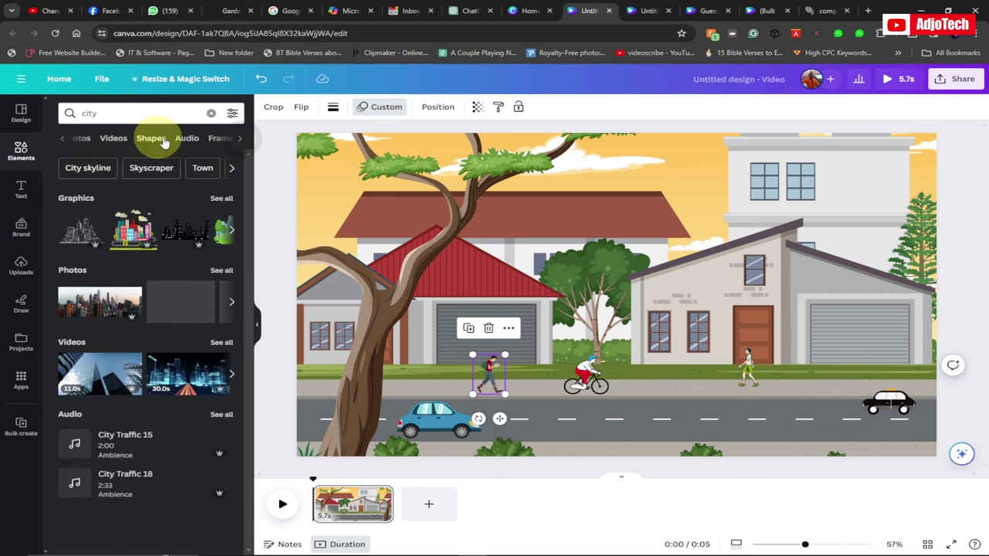
left_click(185, 139)
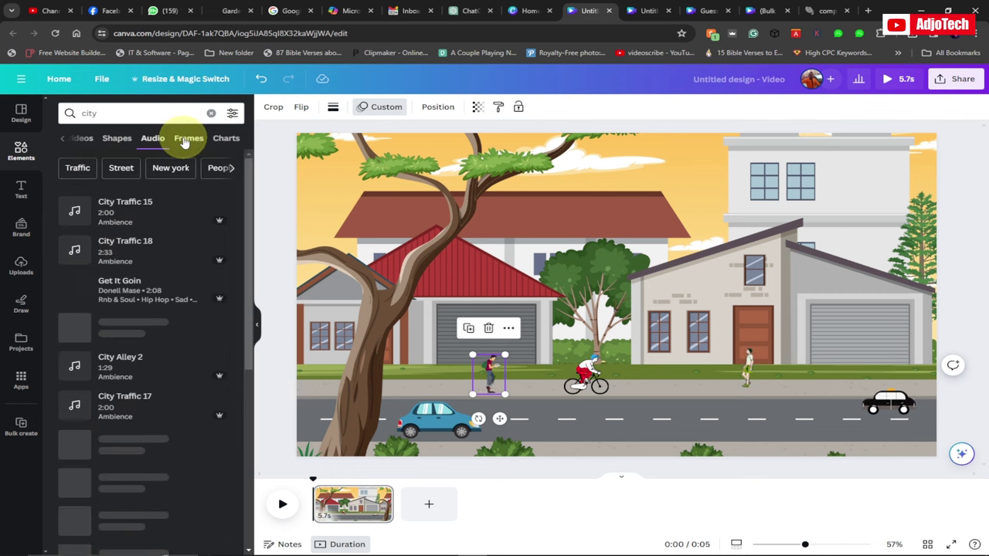
mouse_move(87, 216)
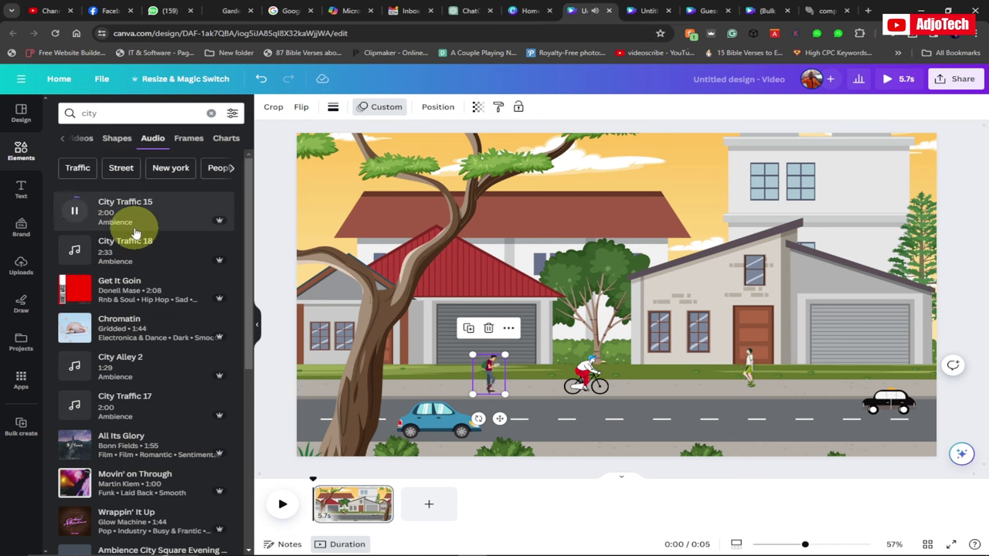
left_click(75, 214)
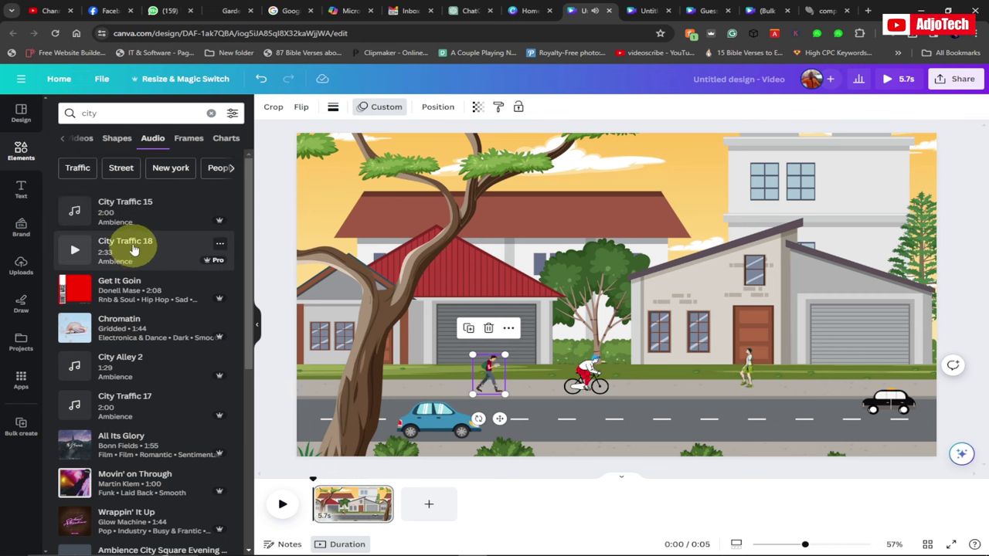
left_click(114, 209)
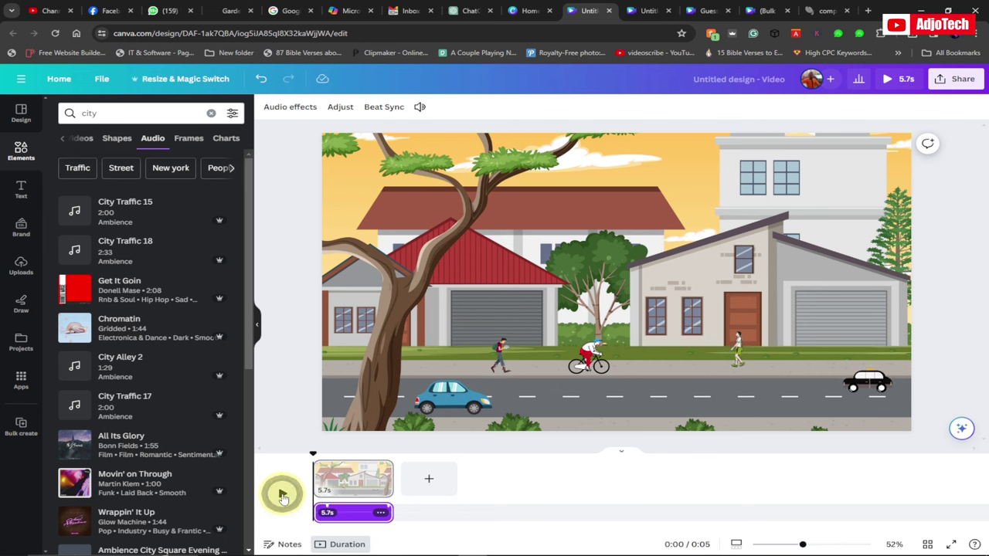
- Play the scene through with its sound, and replay it from the start to check the movements
left_click(282, 495)
left_click(282, 495)
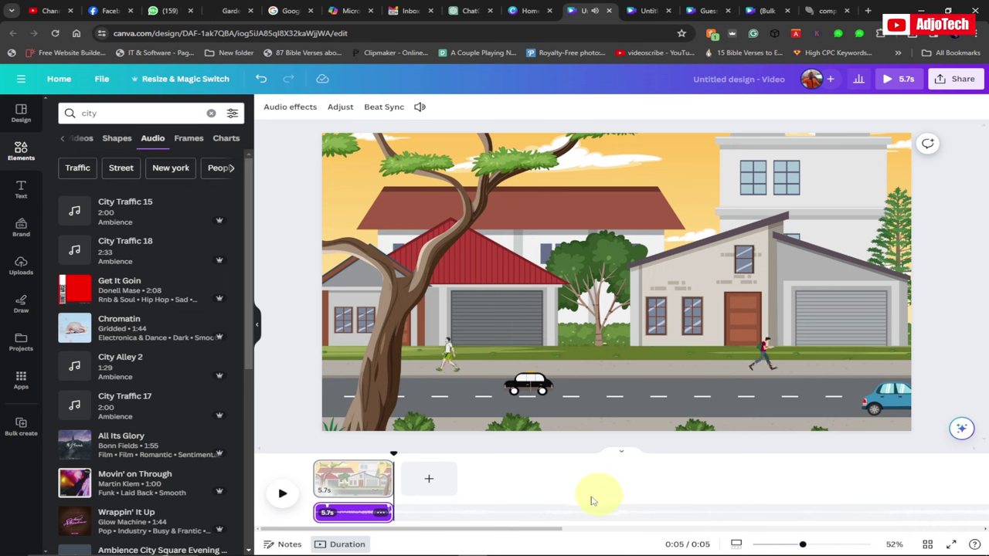
left_click_drag(395, 454, 308, 456)
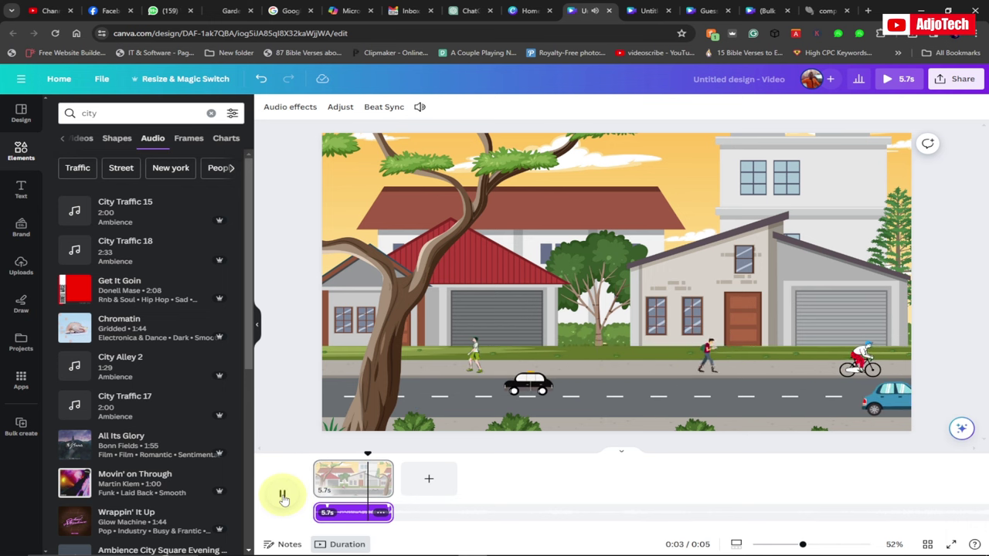
left_click(281, 495)
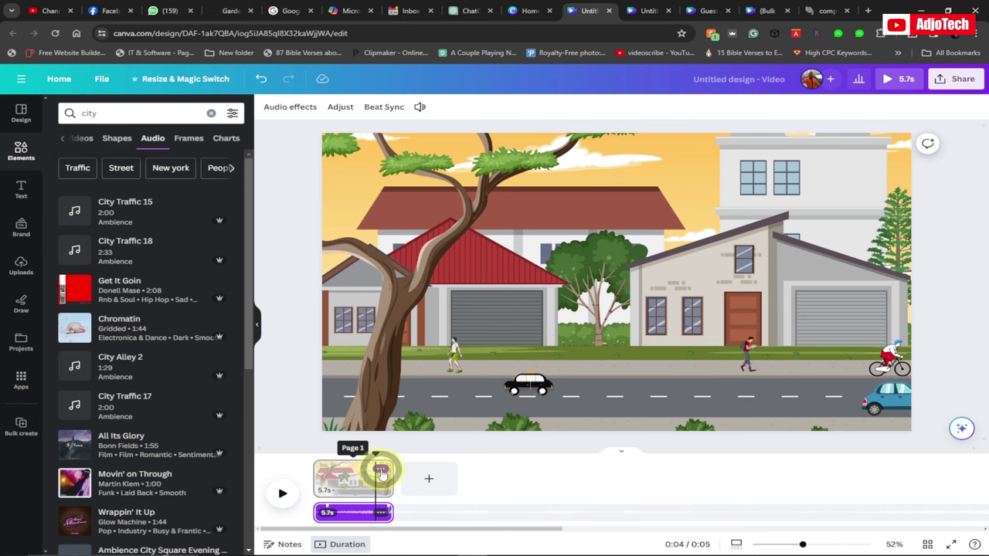
- Duplicate the street page and trim the City Traffic 15 audio to end with the first page at 5.7 s
left_click(381, 470)
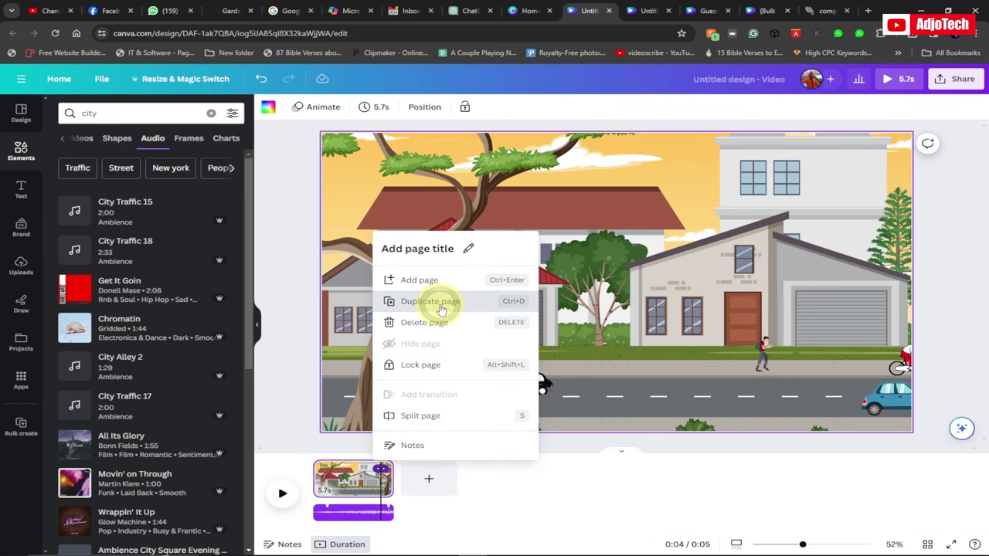
left_click(438, 311)
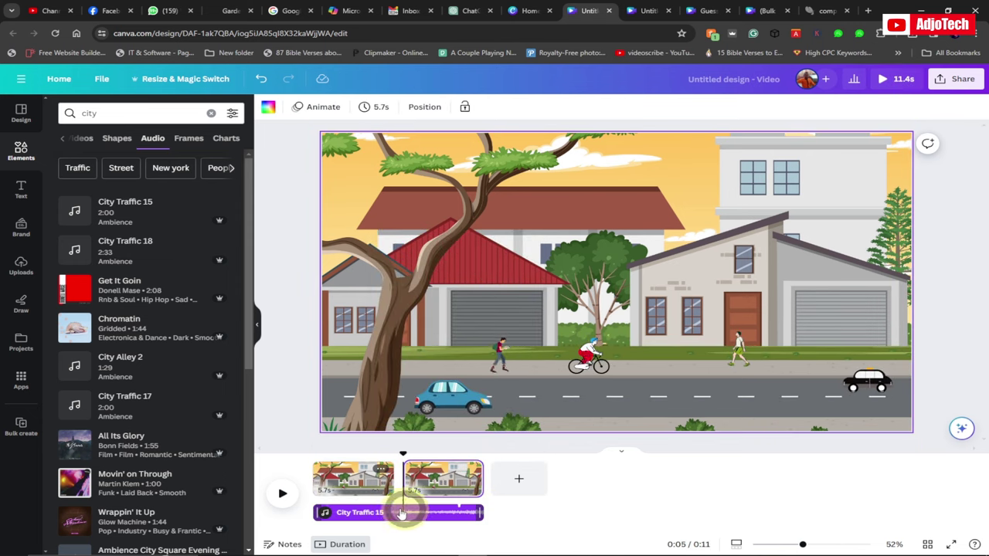
left_click_drag(392, 513, 396, 510)
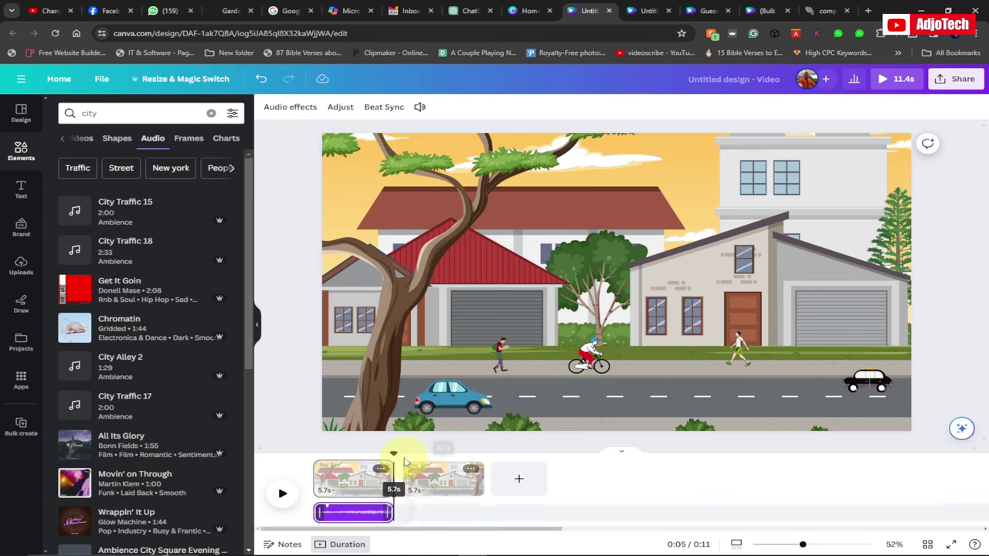
- Delete the street background image from the duplicated second page
left_click(442, 479)
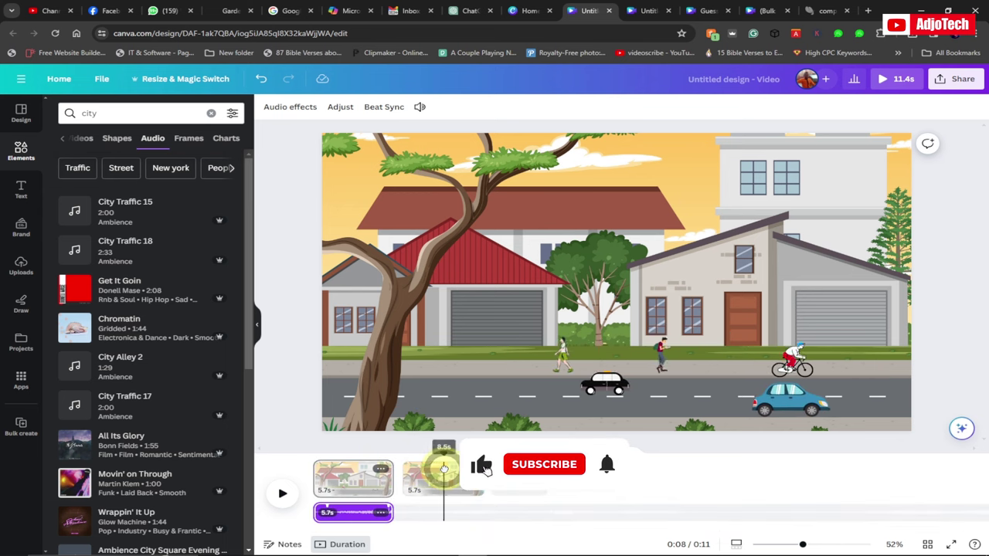
left_click(442, 482)
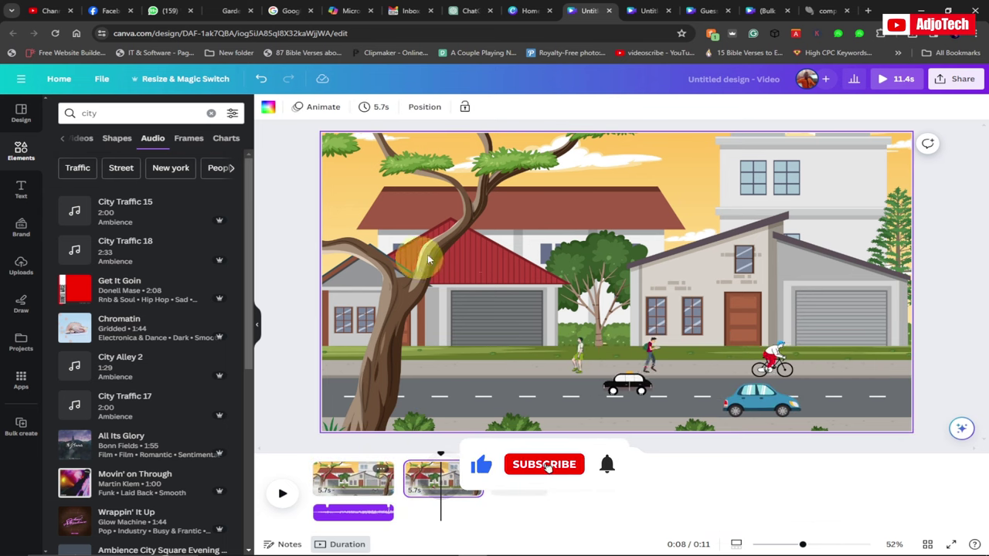
left_click(533, 255)
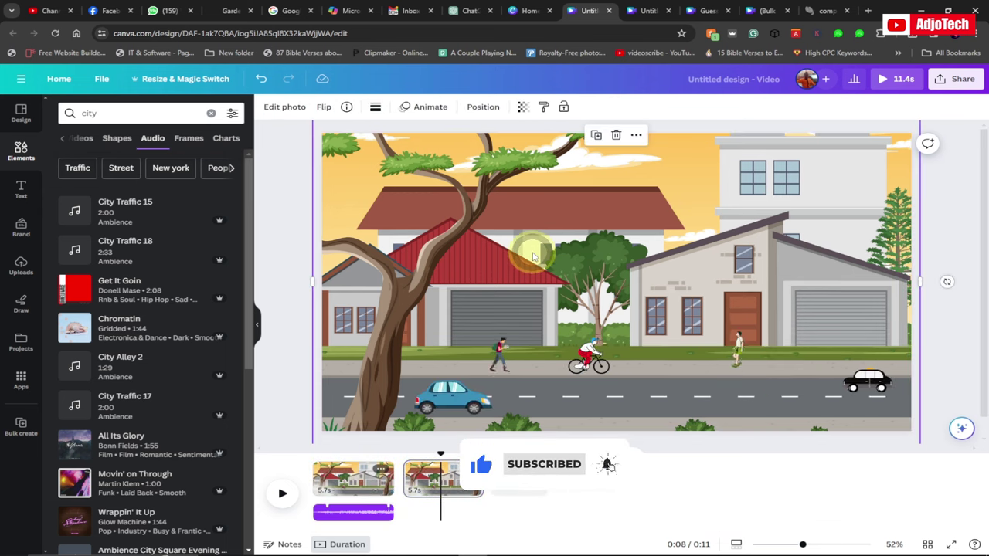
left_click(616, 136)
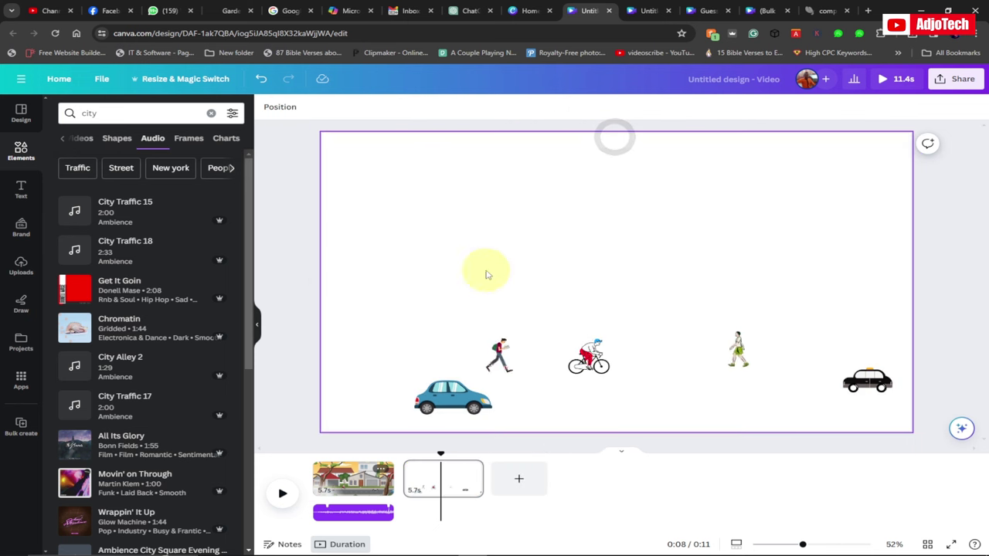
- Search the graphics for "beautiful street" and add the autumn street with colourful buildings to the second page
left_click(211, 115)
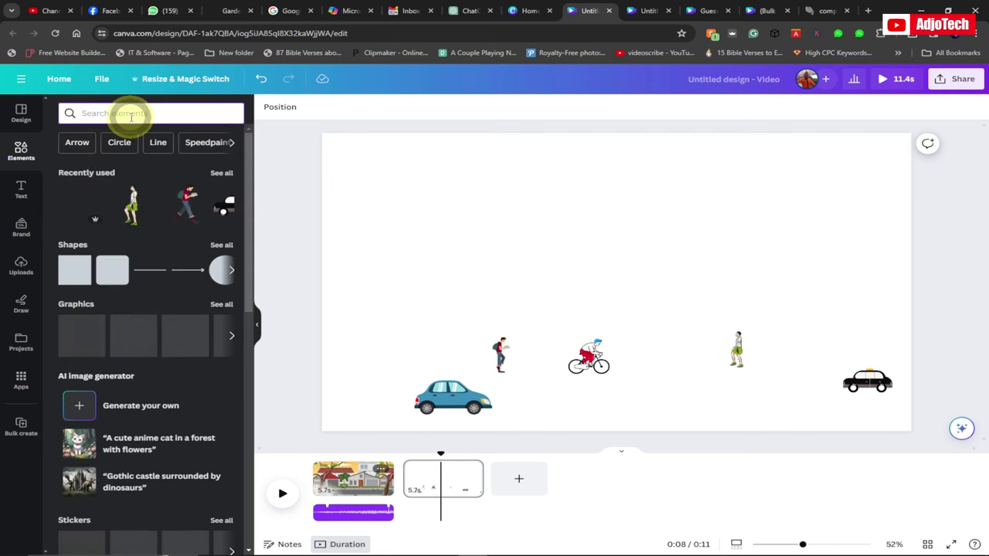
left_click(132, 114)
type("b")
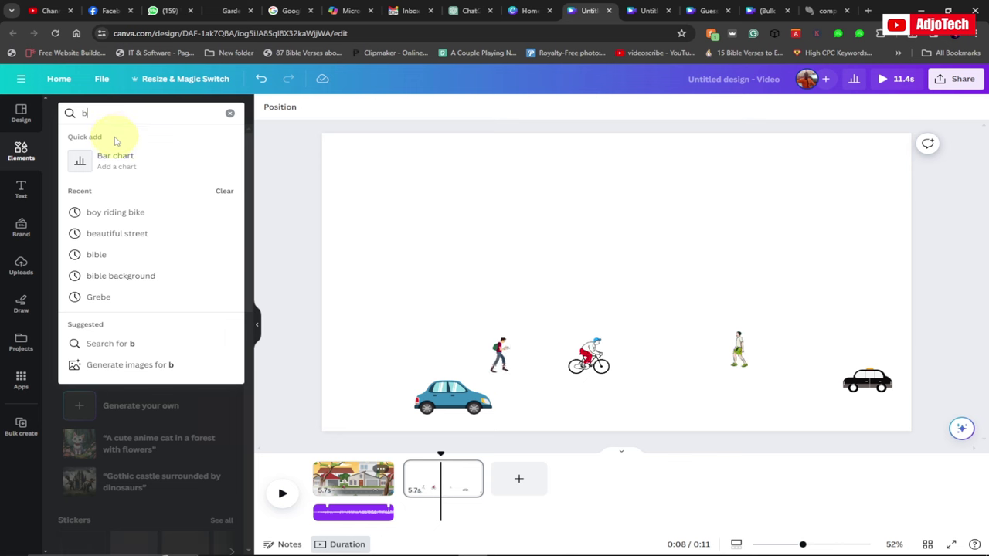
type("e")
left_click(123, 181)
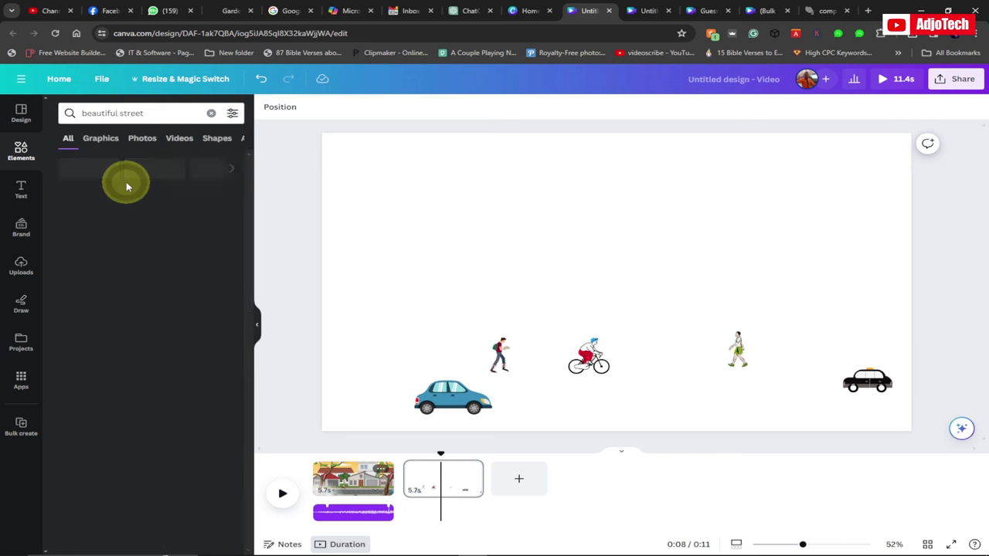
left_click(103, 145)
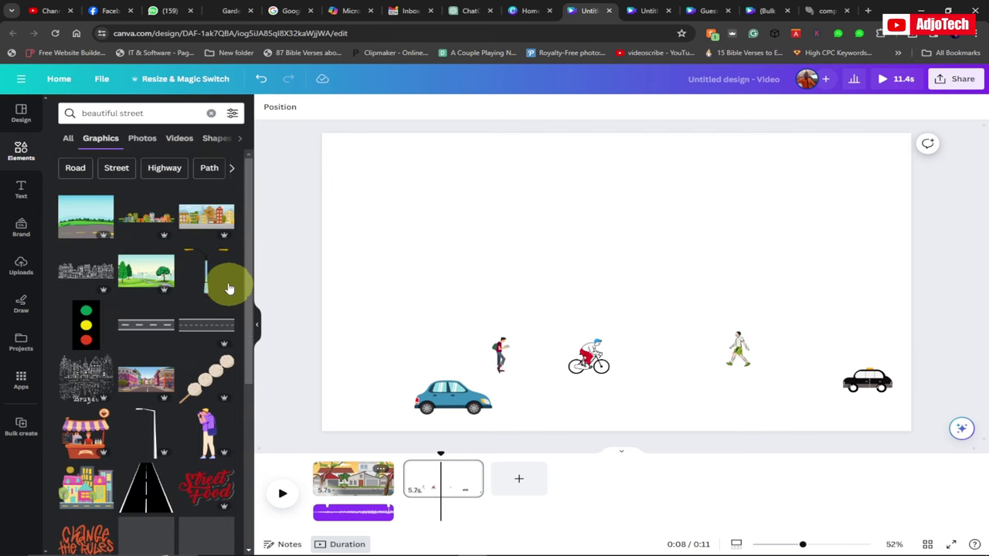
left_click(199, 223)
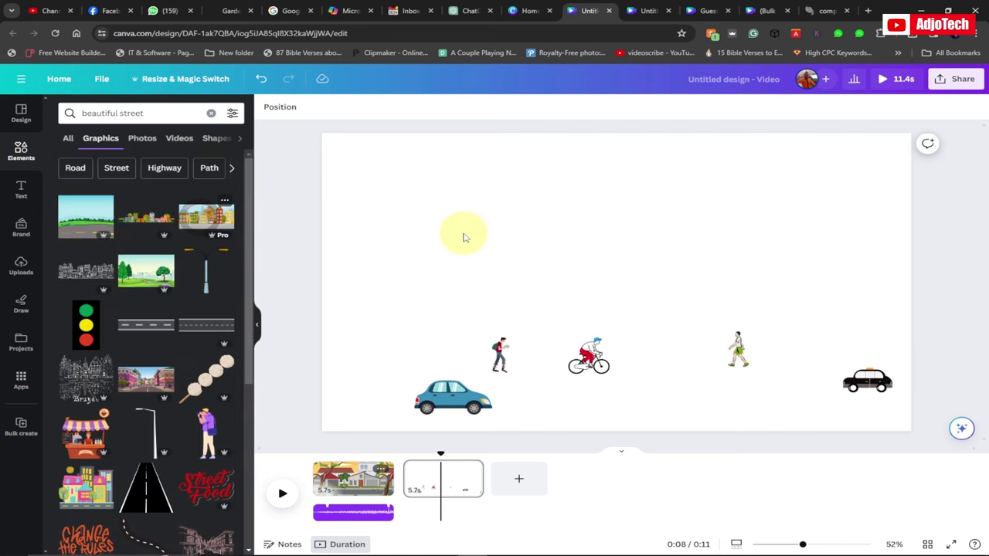
- Enlarge and reposition the autumn street graphic until it covers the whole second page
left_click_drag(383, 176, 330, 147)
left_click_drag(734, 332, 935, 433)
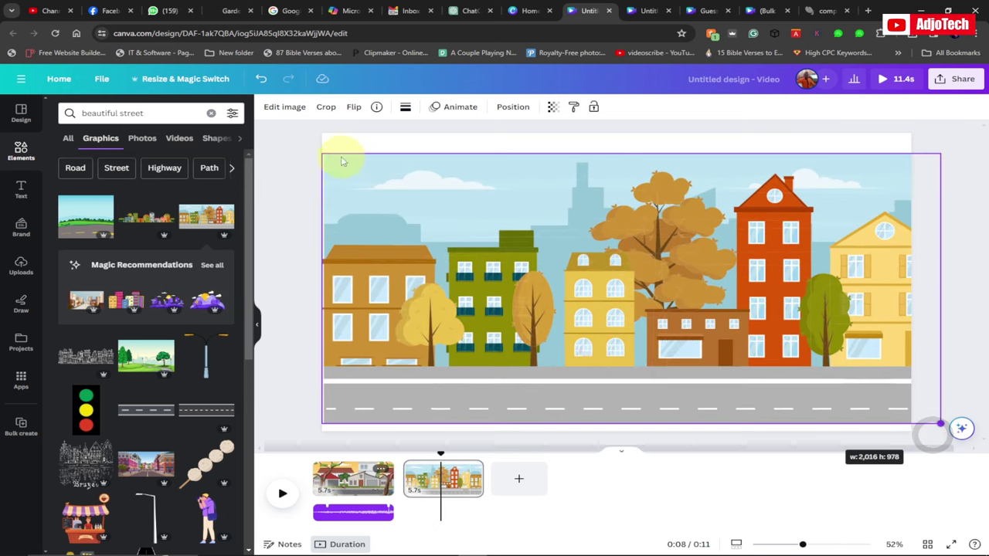
left_click_drag(313, 145, 256, 104)
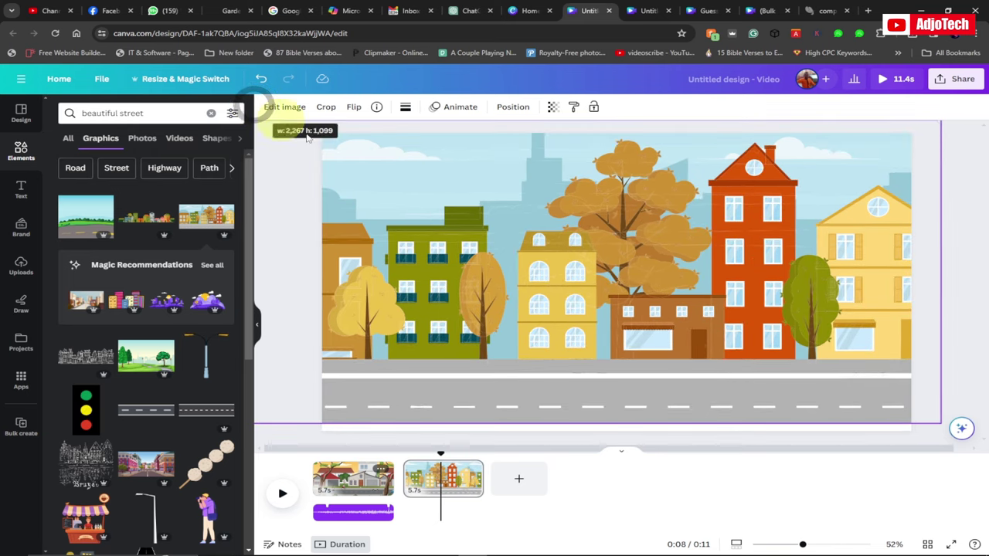
left_click_drag(655, 368, 654, 370)
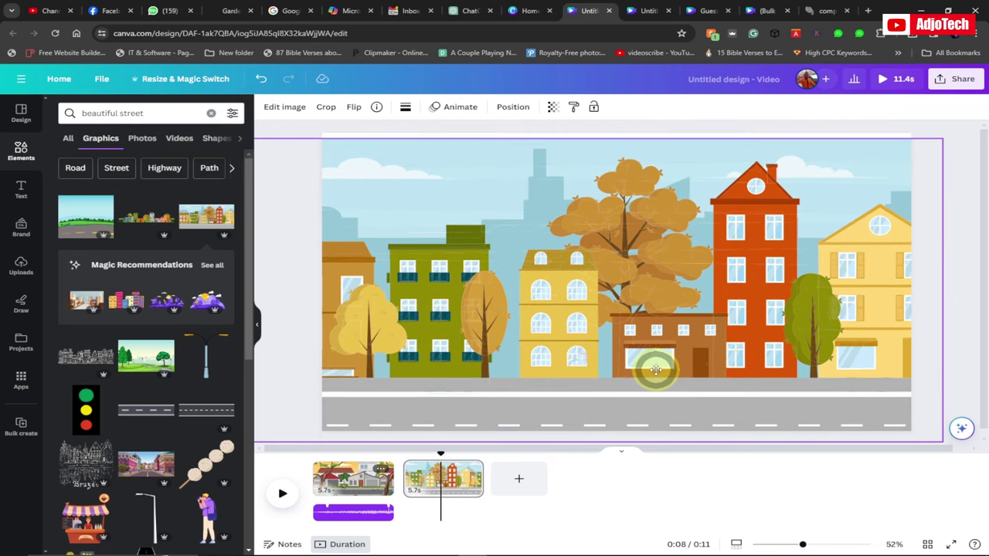
left_click_drag(941, 139, 953, 133)
- Send the autumn street graphic to the back, behind the vehicles and people
right_click(534, 201)
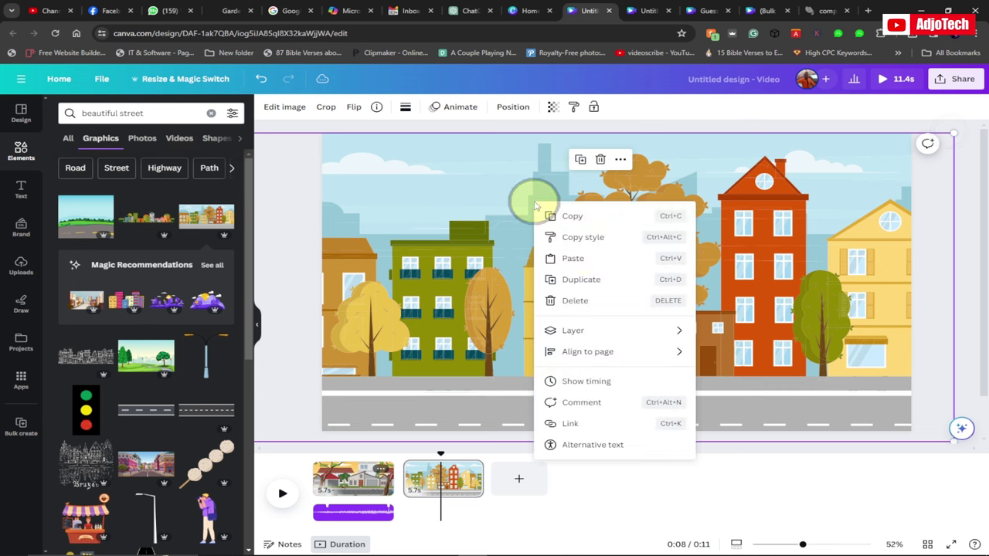
mouse_move(632, 330)
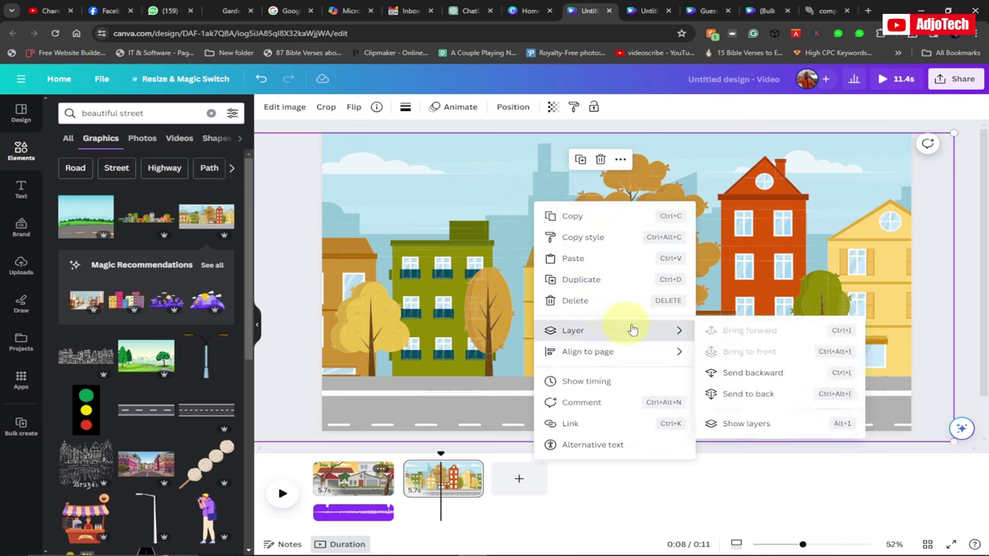
left_click(746, 397)
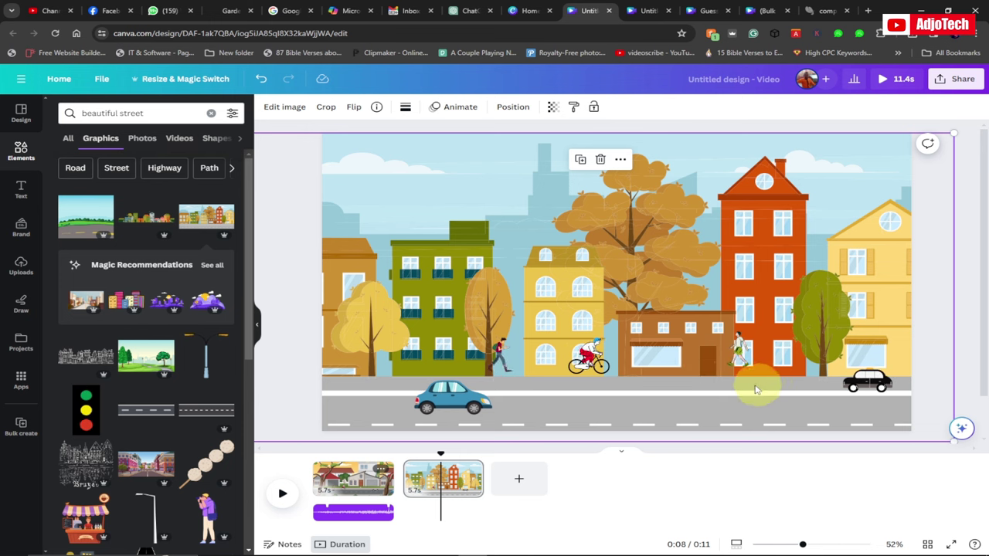
- Move the cyclist, the person in green shorts and the reading man slightly down onto the new street's sidewalk
left_click(589, 356)
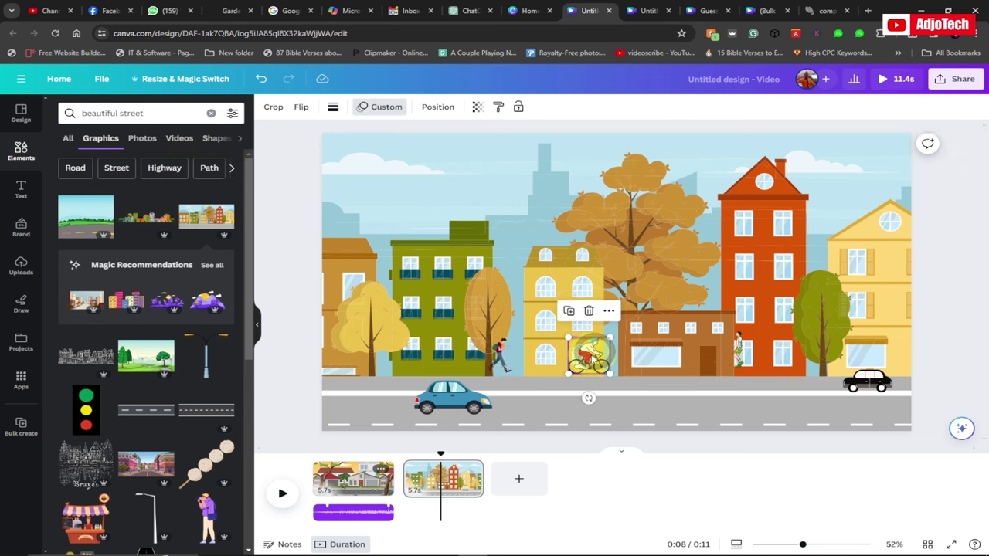
left_click_drag(589, 355, 590, 368)
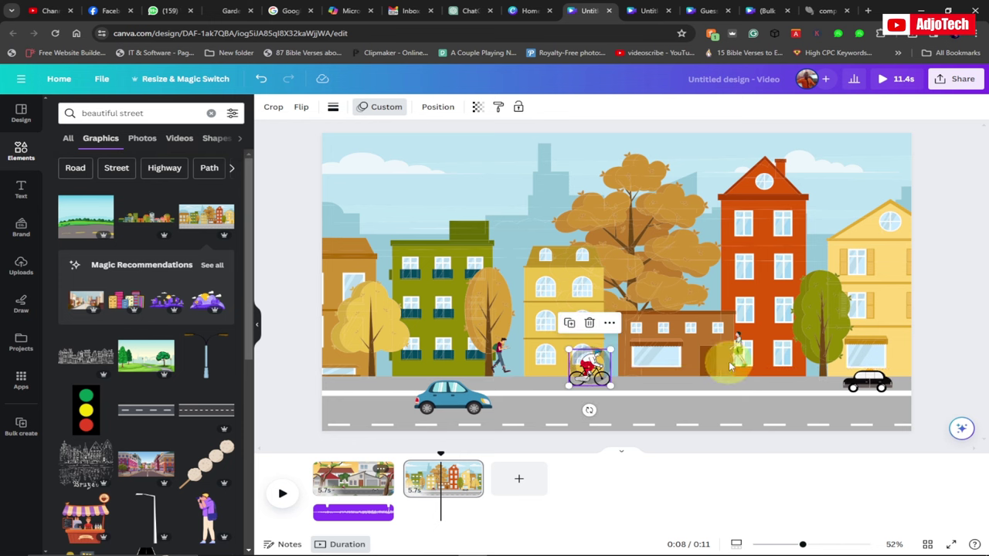
left_click(740, 369)
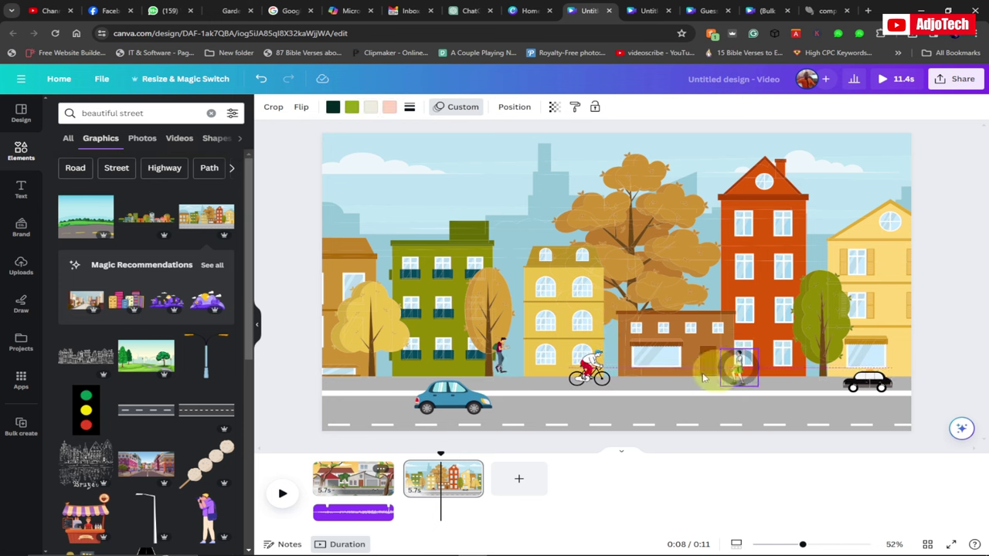
left_click_drag(504, 357, 508, 361)
- Delete the black taxi from the second page's street scene
left_click(870, 384)
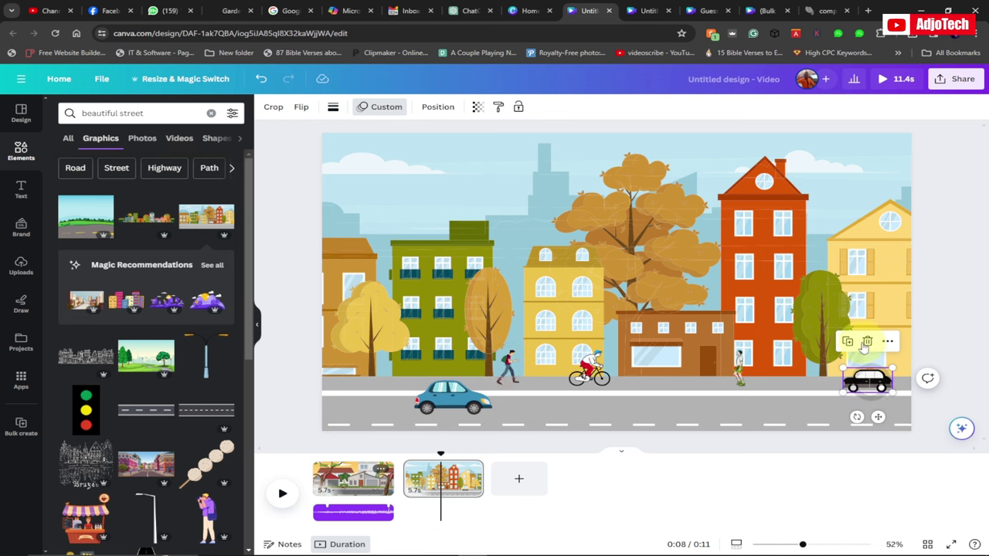
left_click(868, 343)
left_click(451, 400)
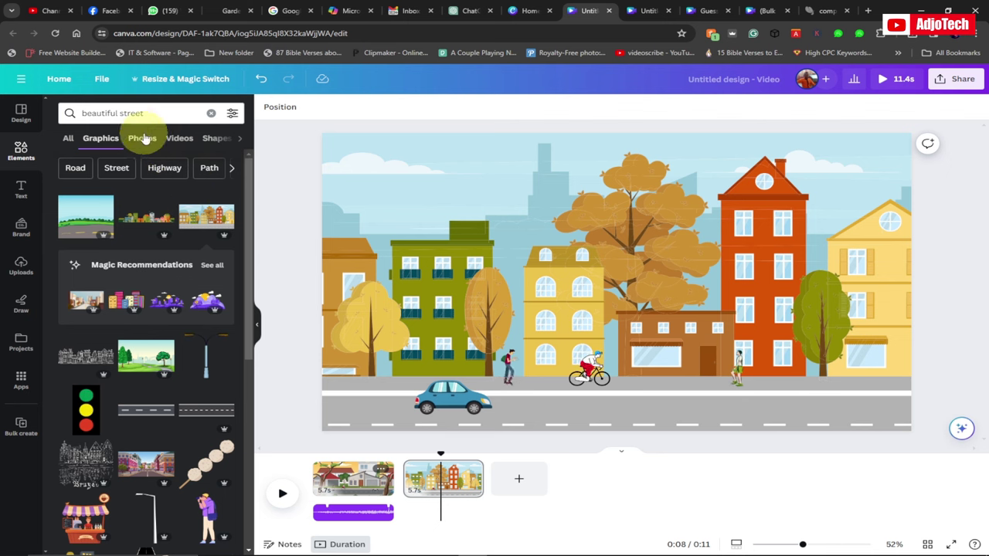
- Search the graphics library for "car moving"
left_click(70, 112)
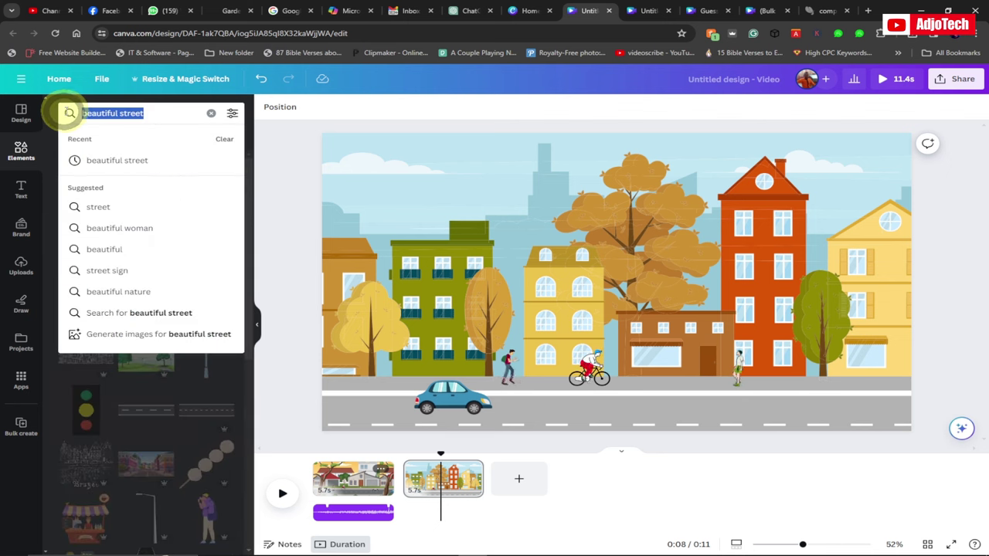
left_click(131, 163)
left_click(153, 114)
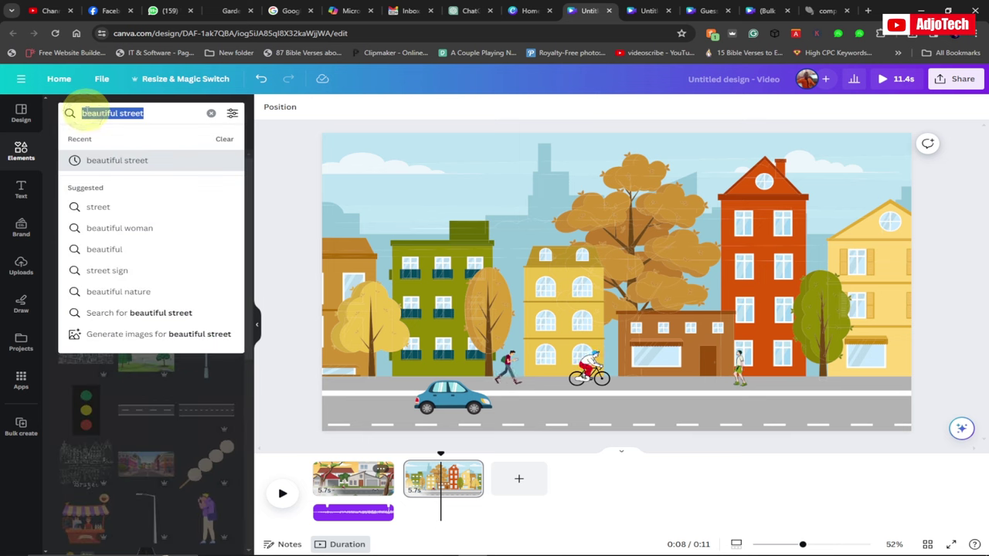
type(",p")
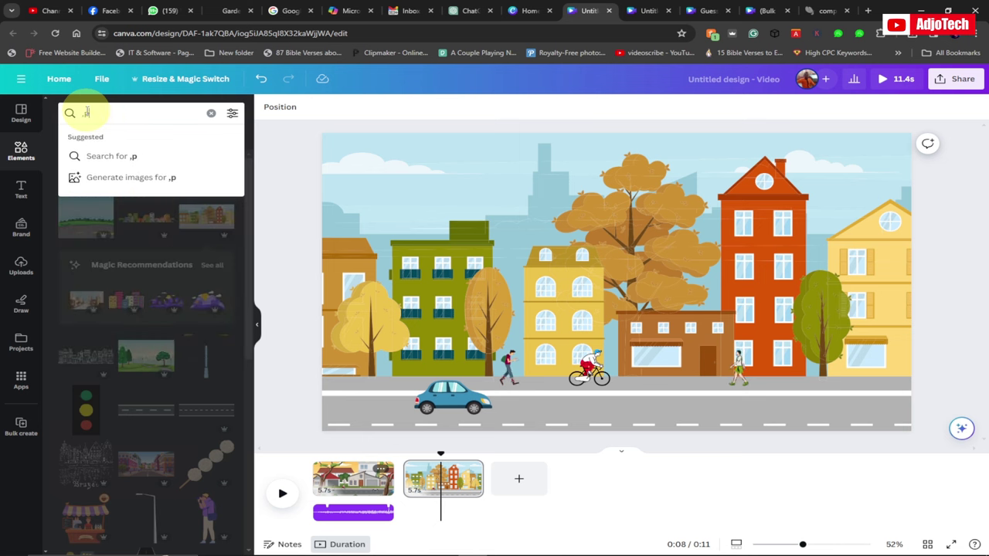
key("BackSpace")
key("BackSpace")
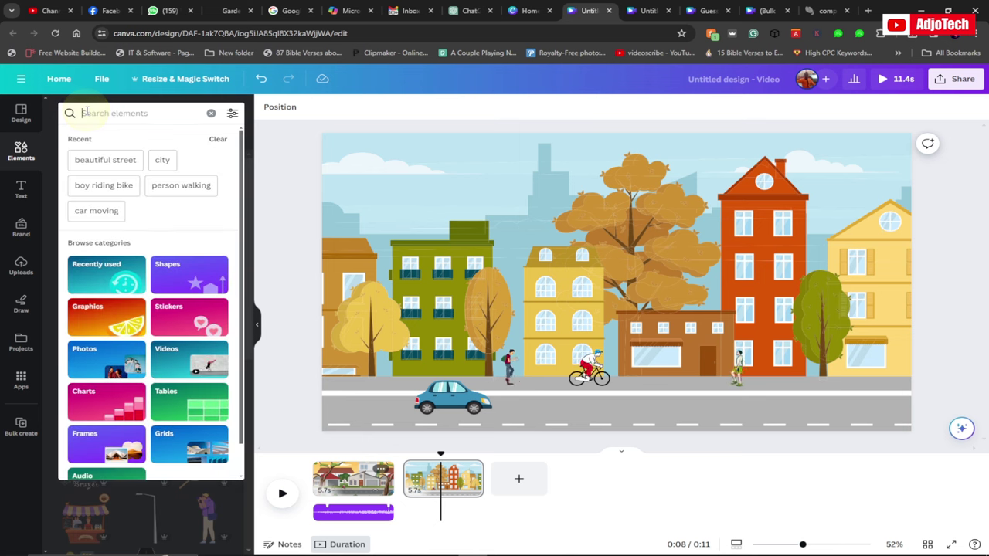
type("mo")
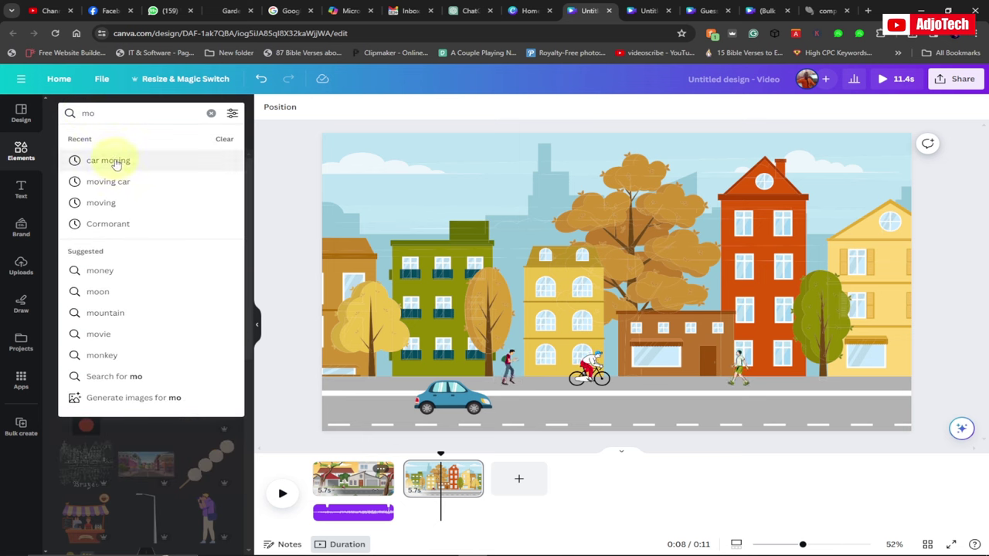
left_click(112, 160)
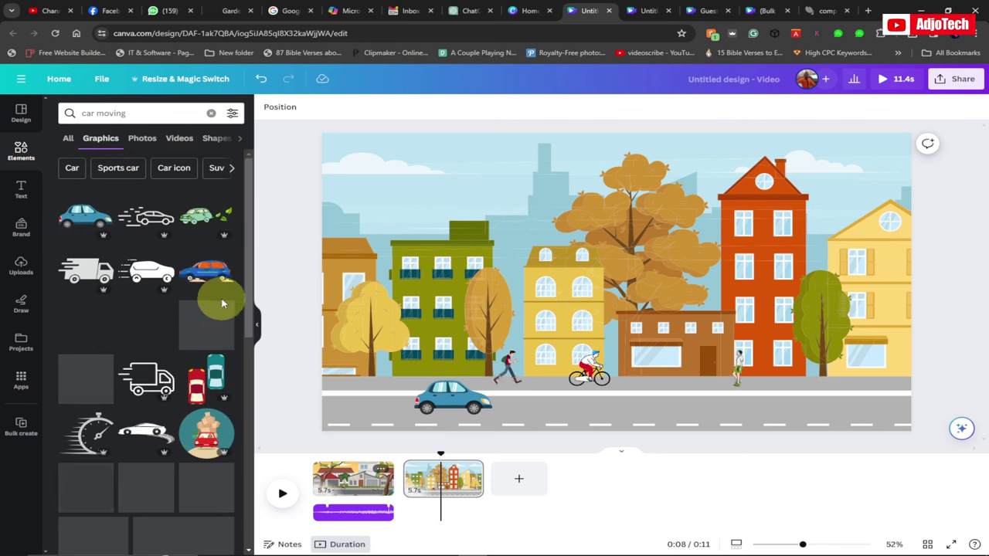
- Add the blue helicopter graphic to the second page, shrink it and place it in the sky above the tall red building
left_click_drag(249, 282, 243, 409)
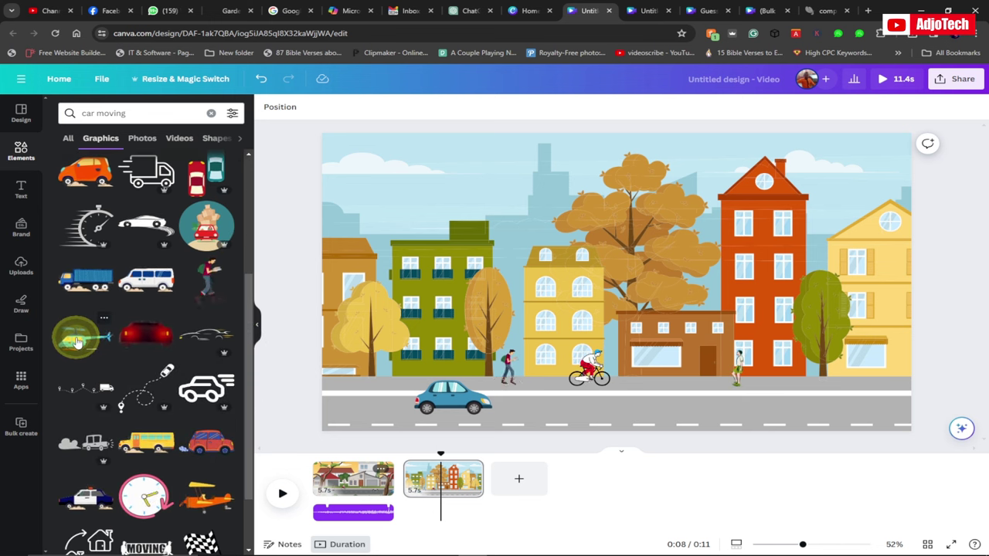
left_click(463, 209)
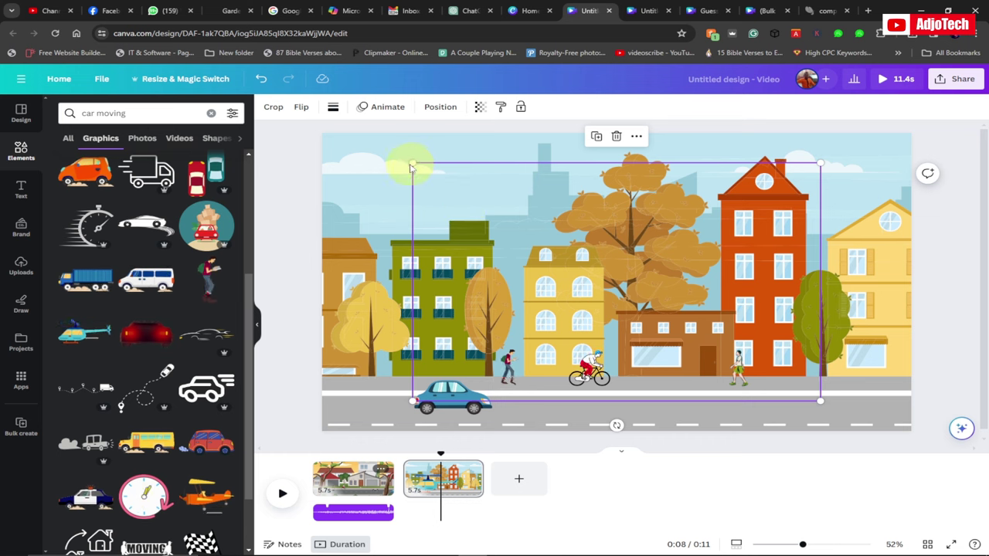
left_click_drag(412, 164, 738, 299)
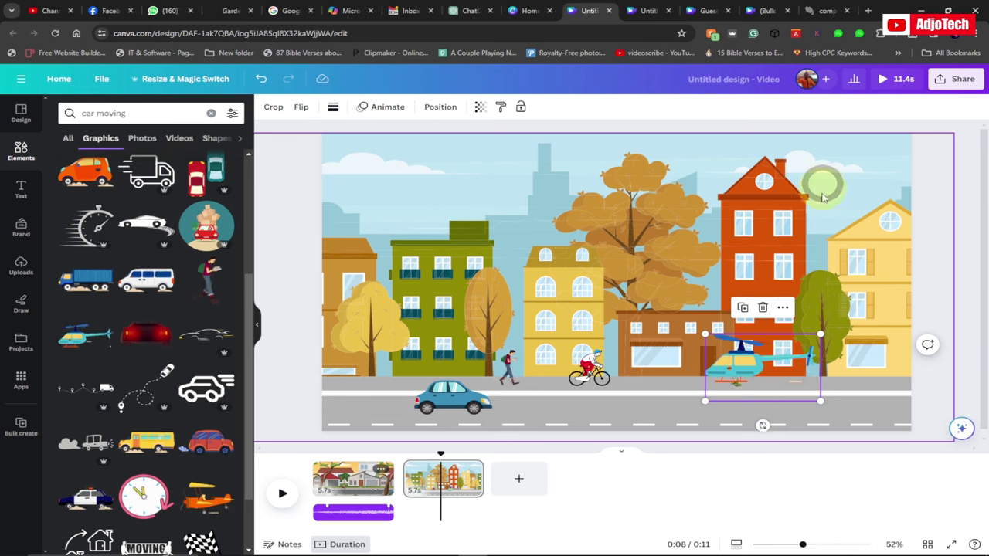
left_click_drag(733, 370, 816, 175)
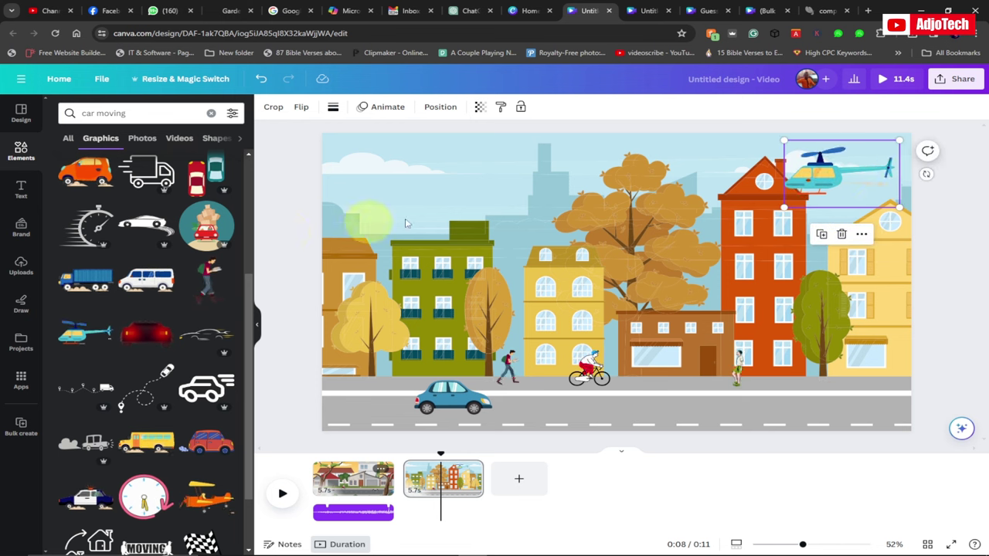
- Create a custom animation that flies the helicopter straight across the sky until it passes over the page's left edge
left_click(386, 109)
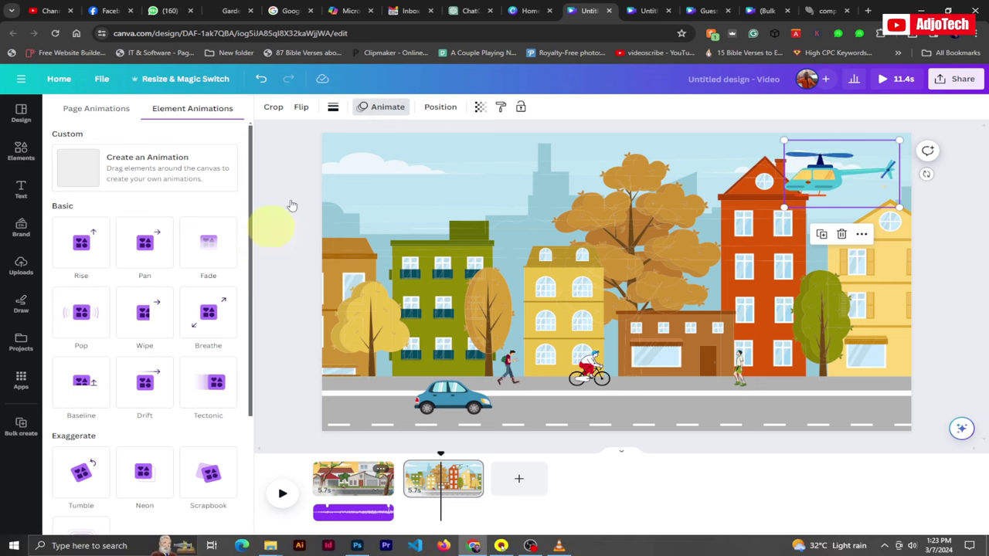
left_click(138, 164)
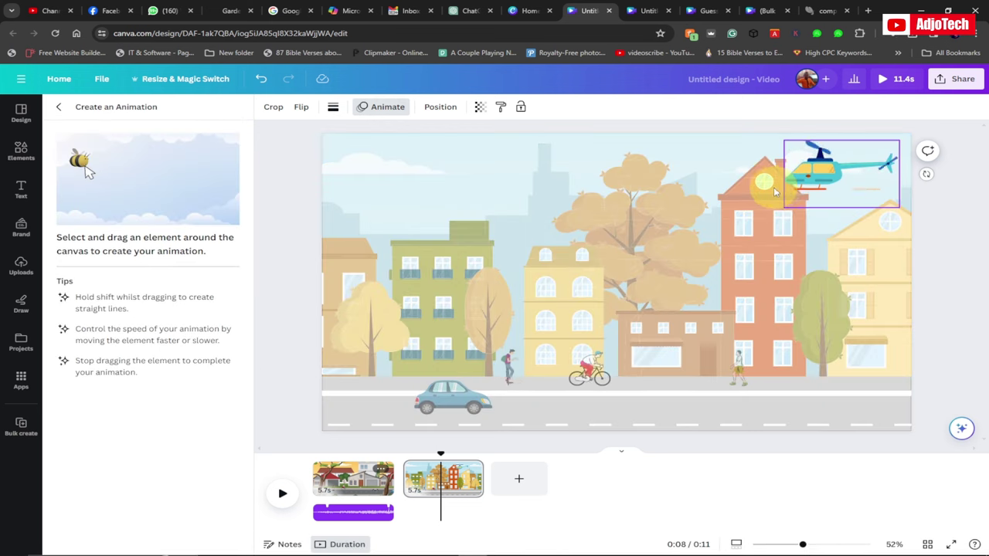
left_click(803, 181)
mouse_move(803, 182)
left_mouse_down()
mouse_move(372, 186)
mouse_move(337, 174)
mouse_move(178, 172)
left_mouse_up()
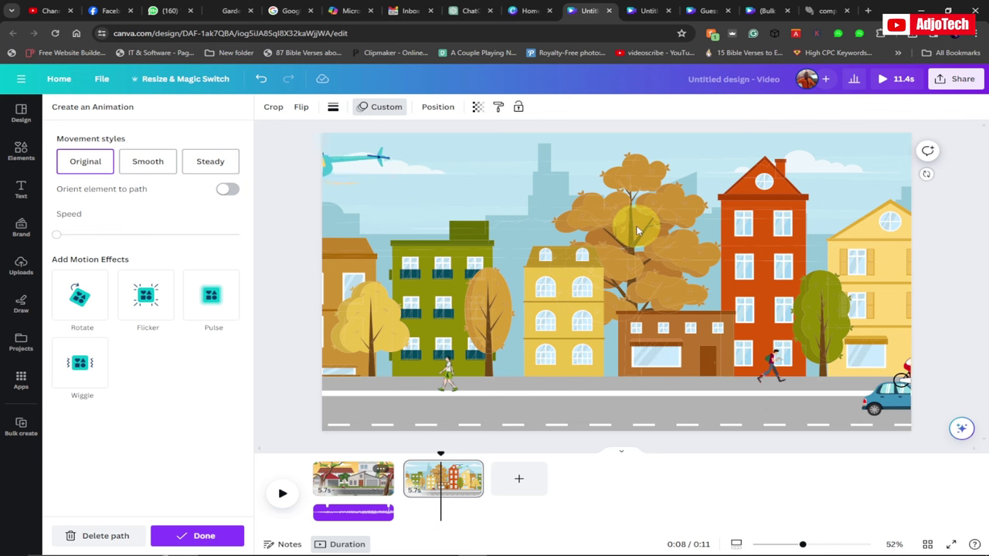
- Duplicate the traffic sound track so a copy runs under the second page, and play that page
left_click(440, 458)
left_click_drag(430, 457, 402, 456)
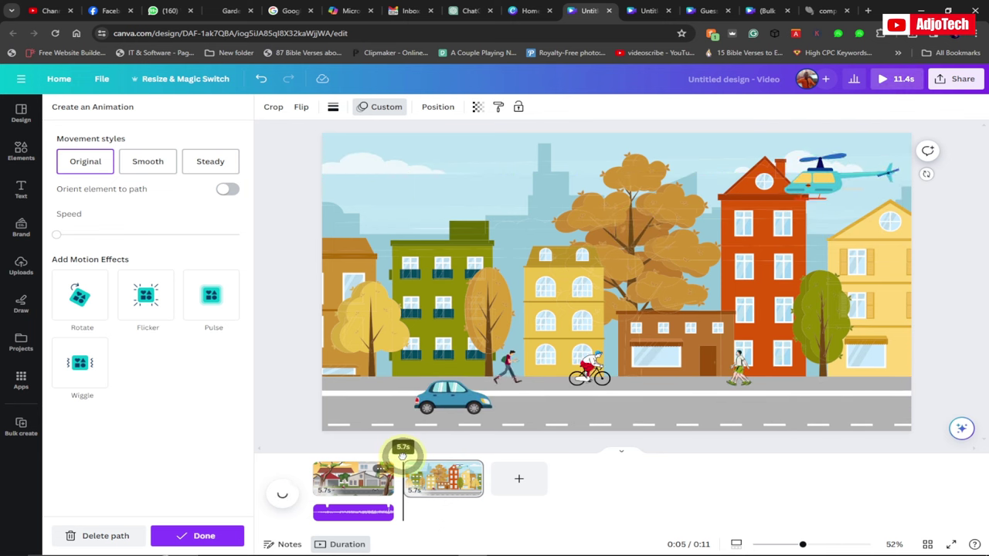
right_click(367, 516)
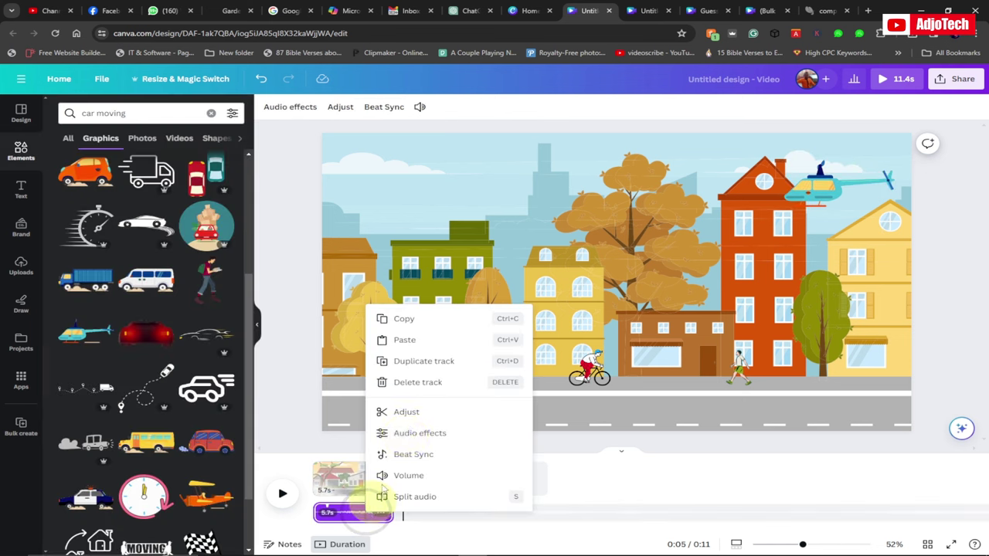
left_click(424, 366)
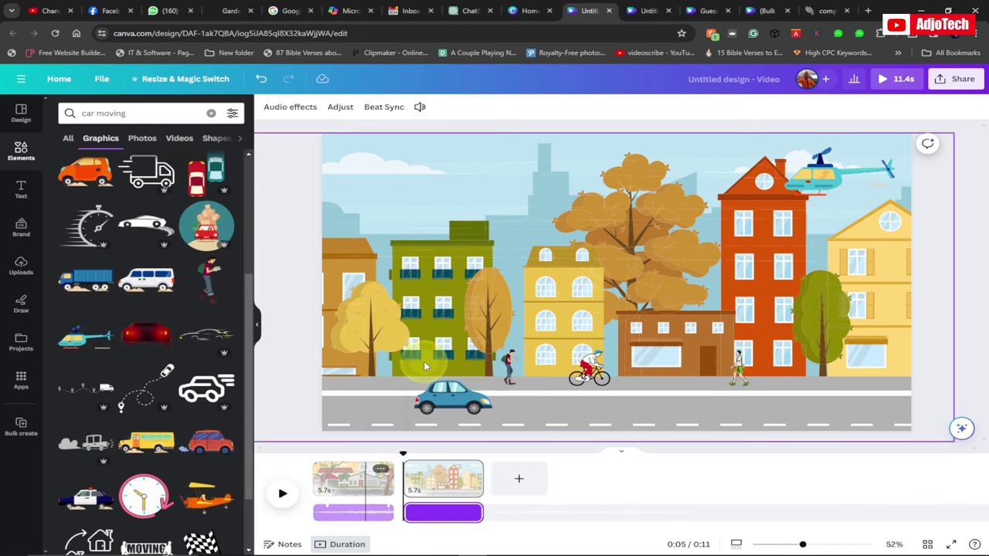
left_click(283, 495)
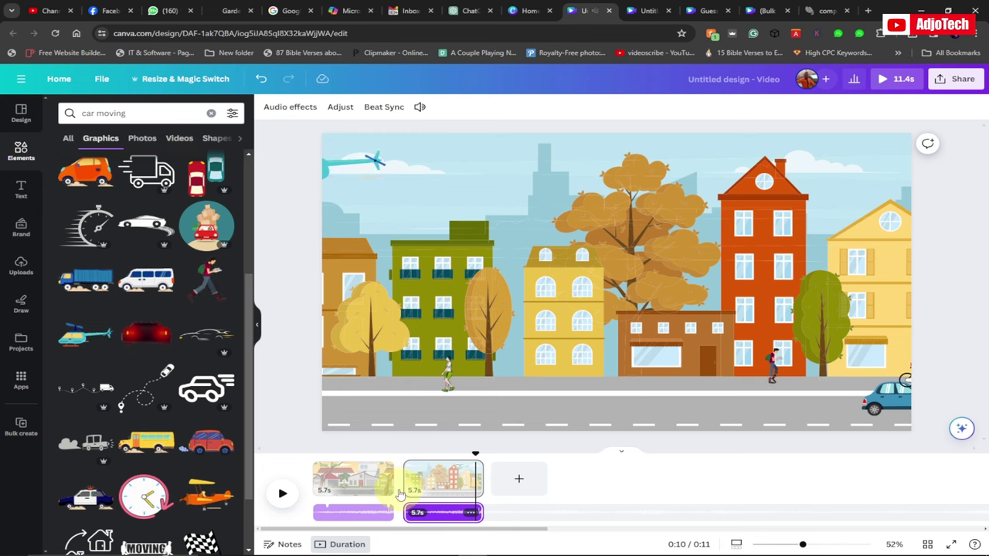
- Add a Colour Wipe transition between the first and second pages
mouse_move(398, 495)
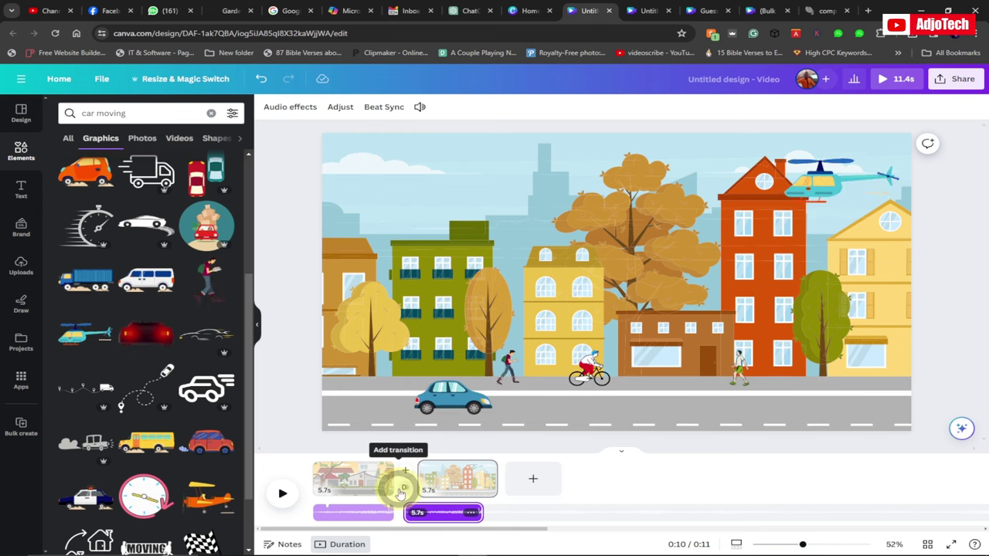
left_click(402, 492)
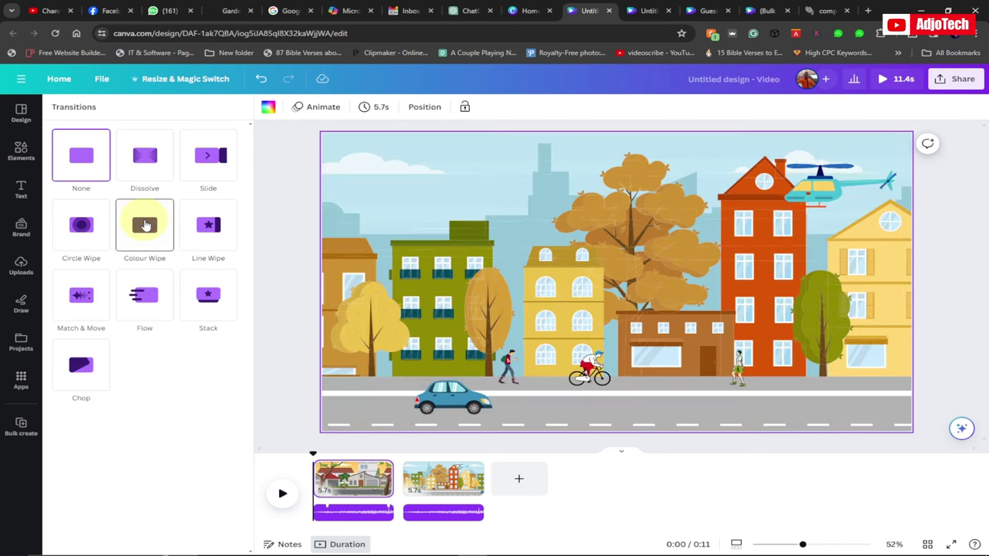
left_click(146, 224)
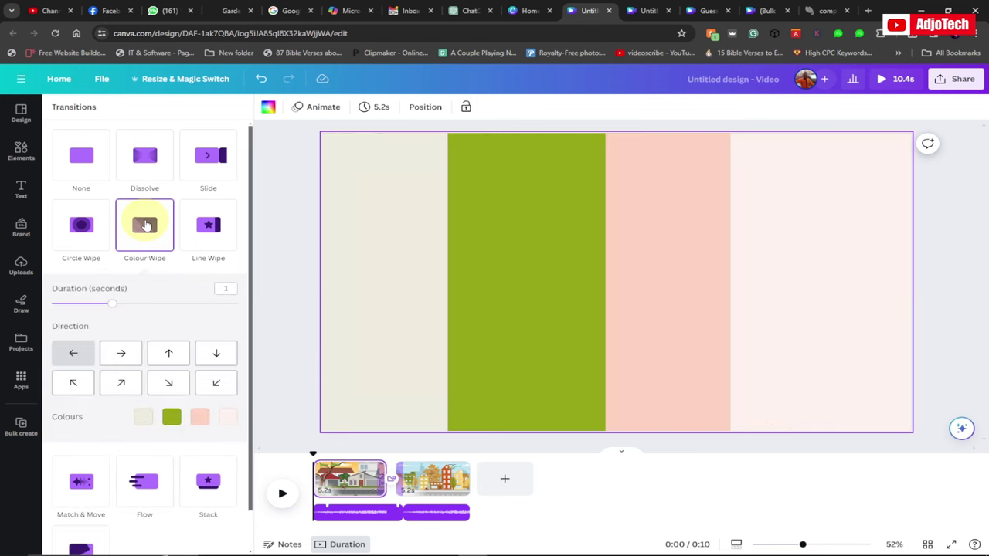
- Play back the two-page video from the beginning to check the transition, animations and traffic sound
left_click(382, 512)
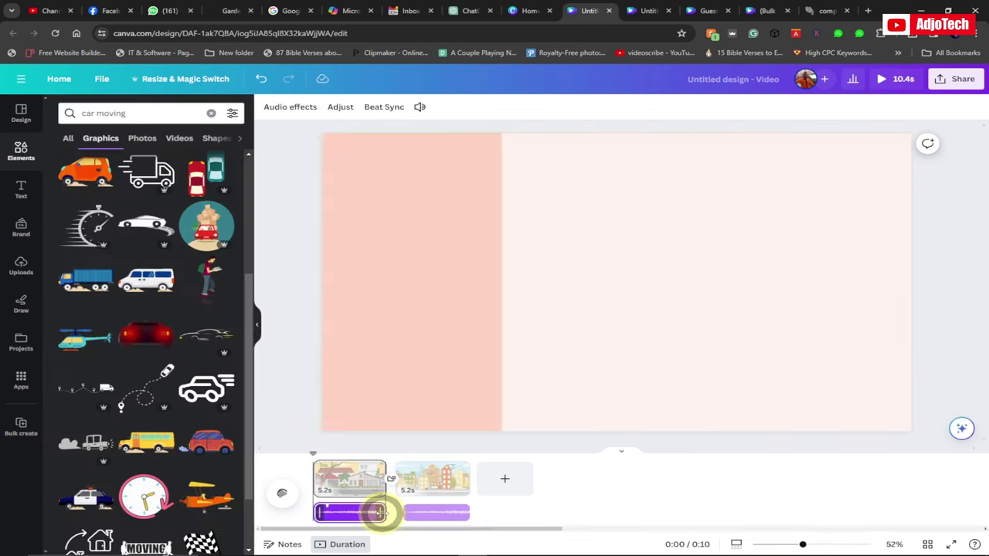
left_click(283, 495)
left_click(284, 495)
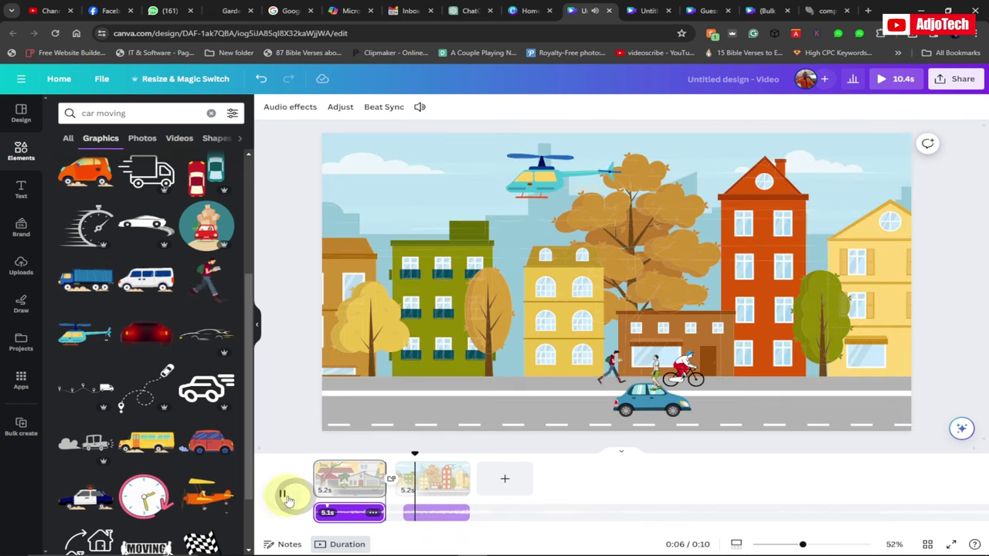
left_click_drag(415, 454, 283, 463)
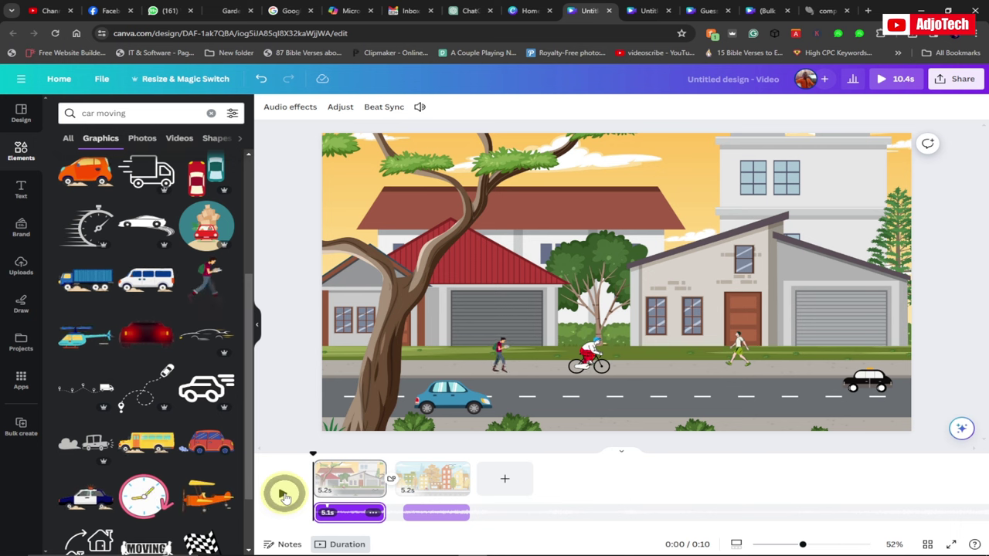
left_click(284, 495)
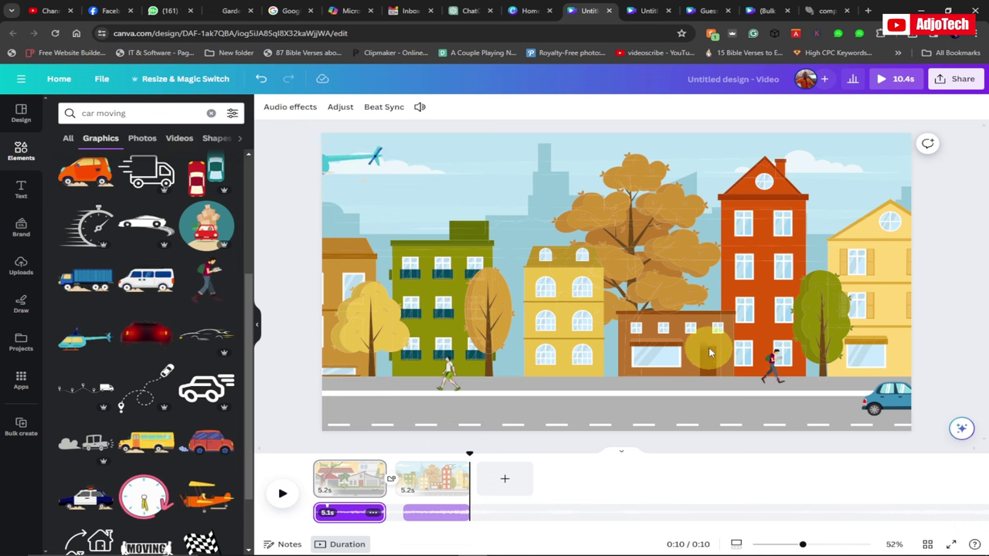
- Download all pages of the design as an MP4 video at 1080p quality
left_click(961, 82)
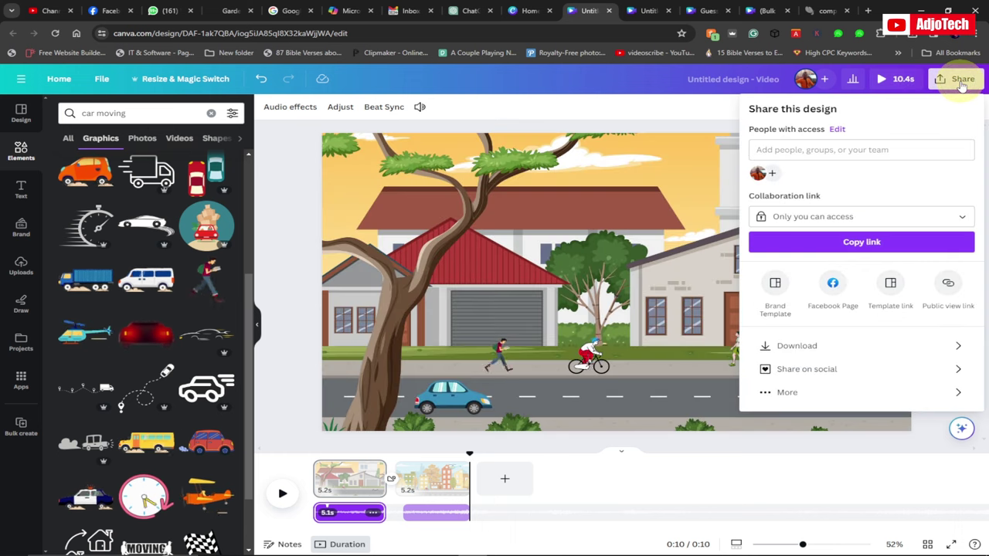
left_click(811, 347)
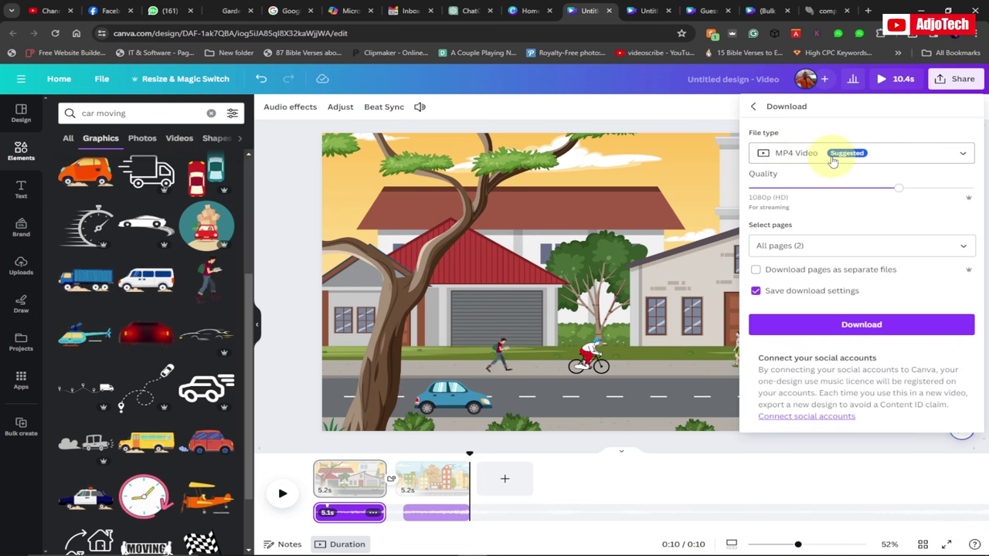
left_click(853, 328)
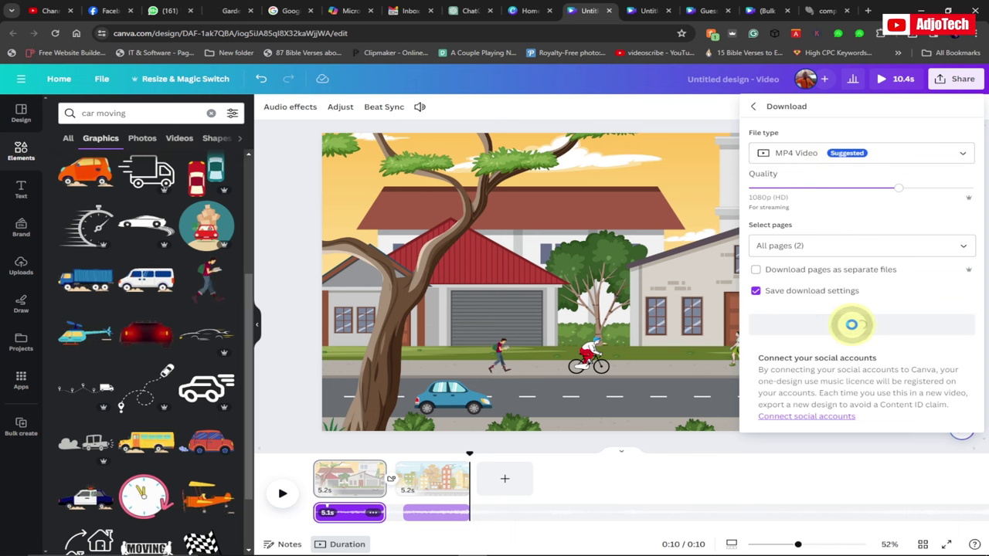